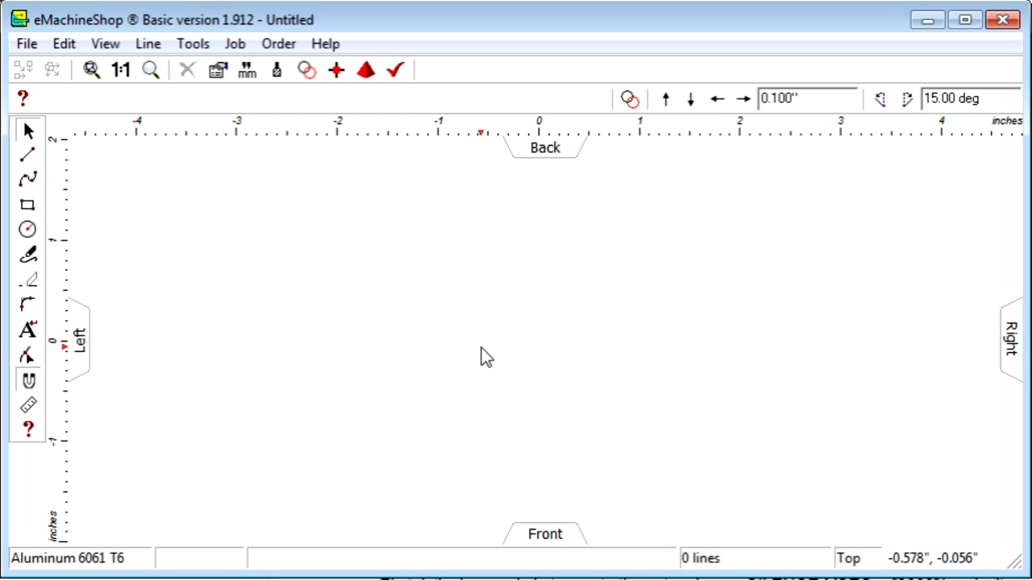
Step: Open the material selection, then draw a 3-inch diameter circle centred on the origin
left_click(234, 43)
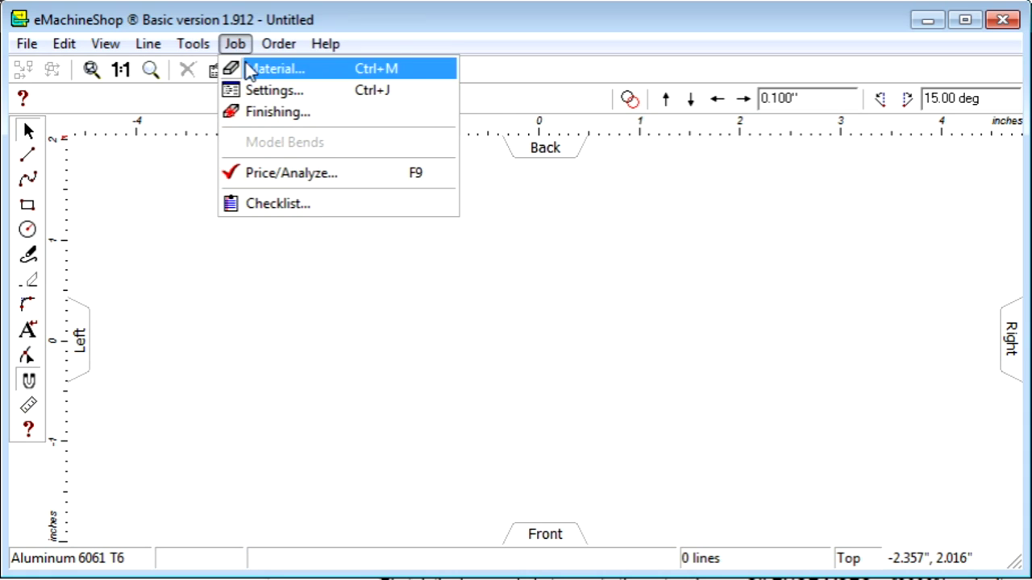
left_click(250, 69)
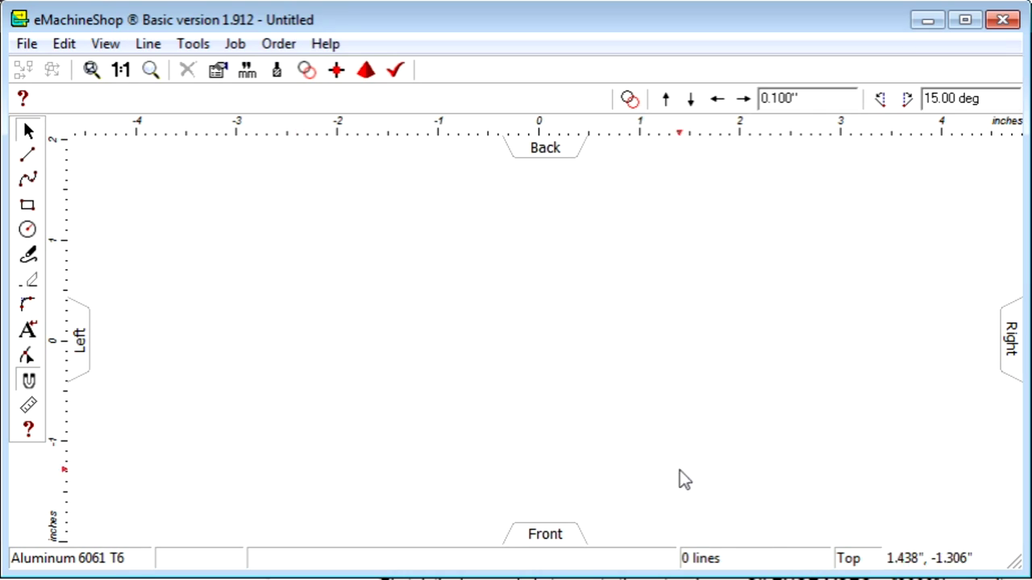
left_click(25, 231)
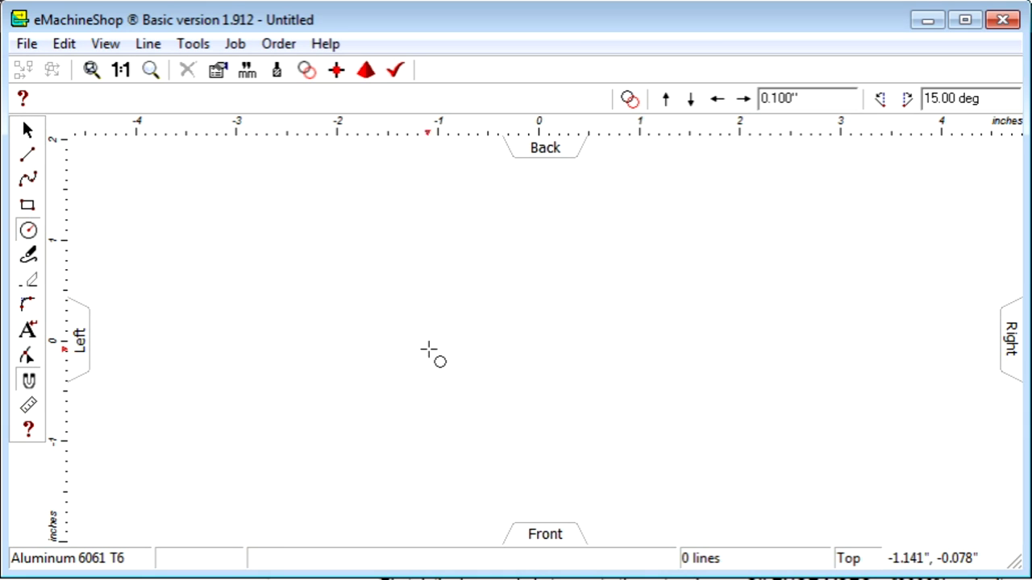
left_click(464, 344)
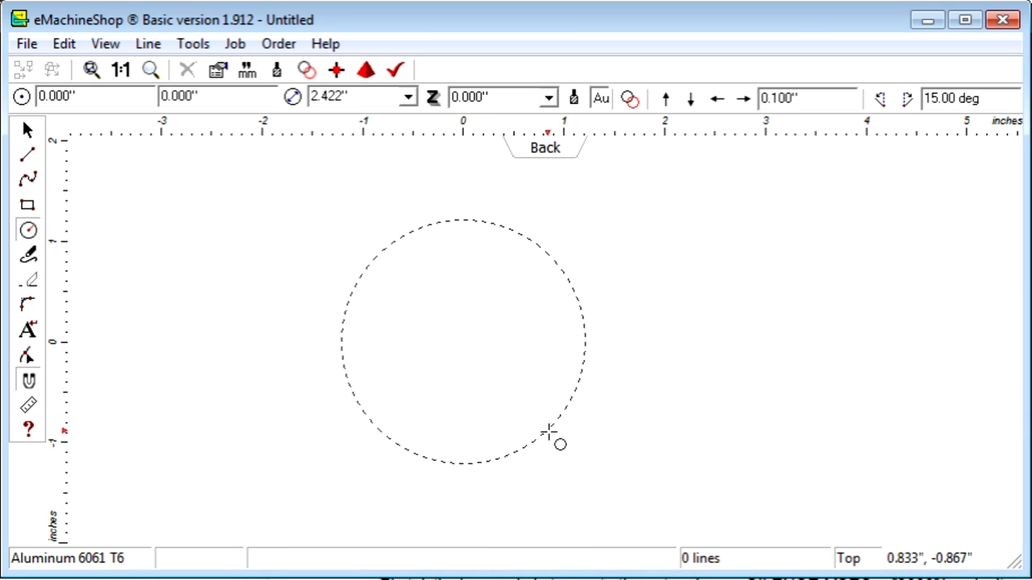
left_click(566, 465)
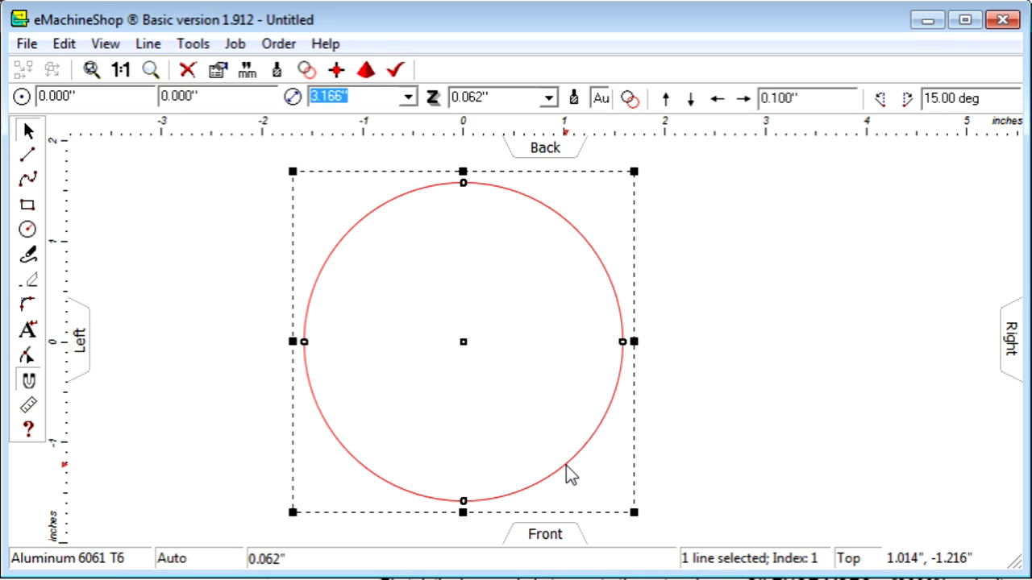
left_click(385, 97)
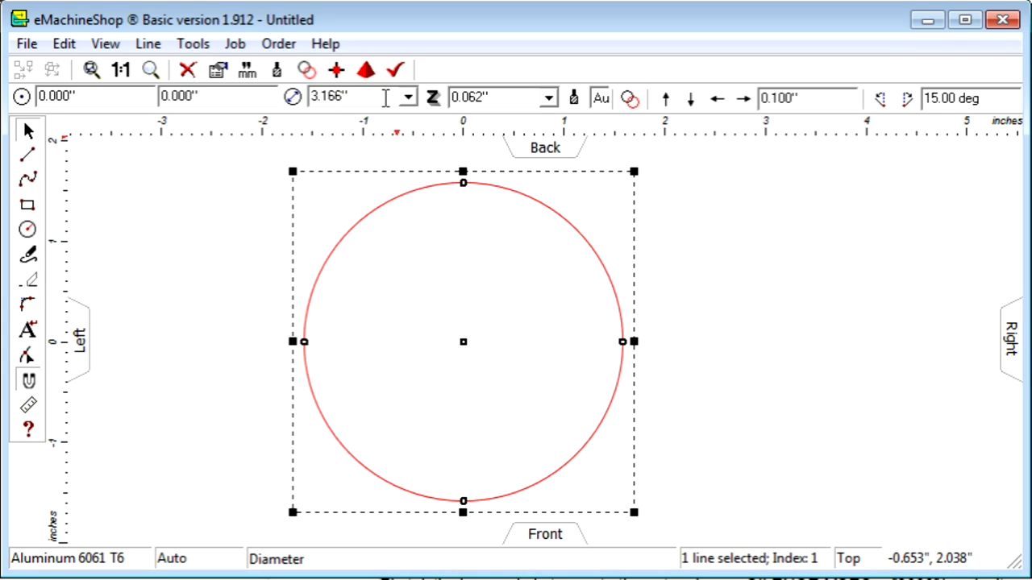
double_click(385, 98)
type("3")
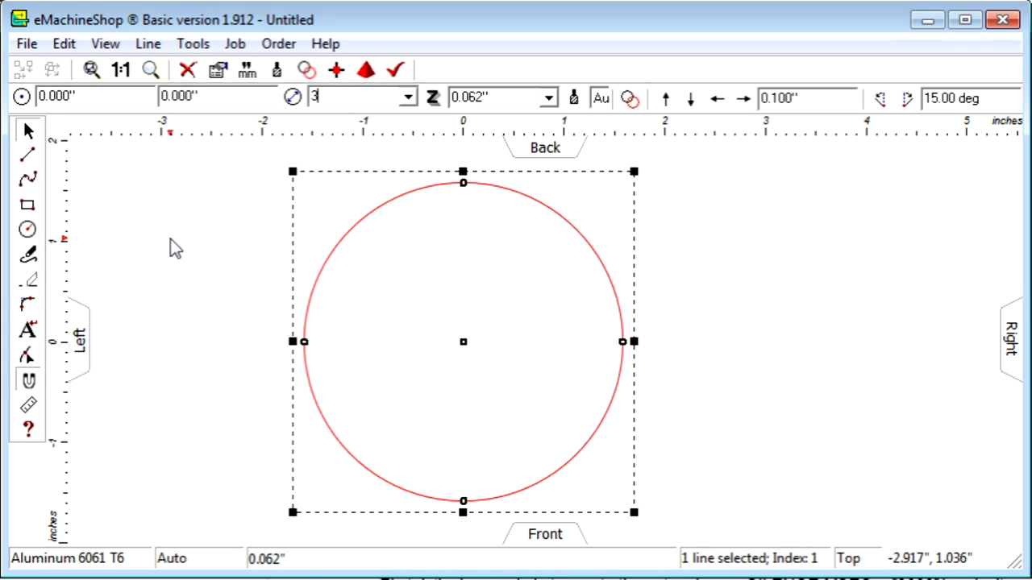
key("Return")
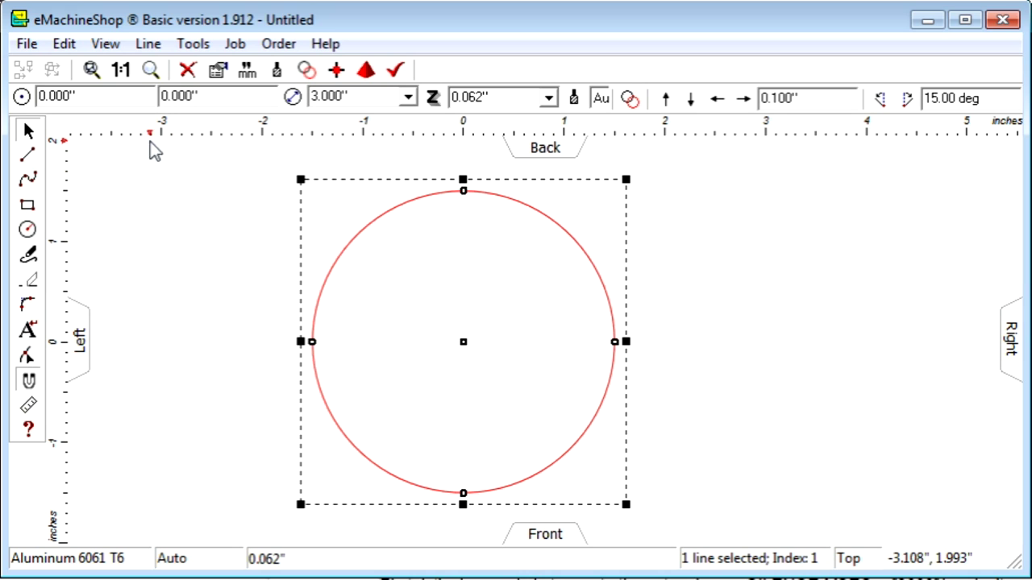
Step: Zoom to fit, set the circle's depth to 0.5 inch and show it in 3D Preview
left_click(103, 75)
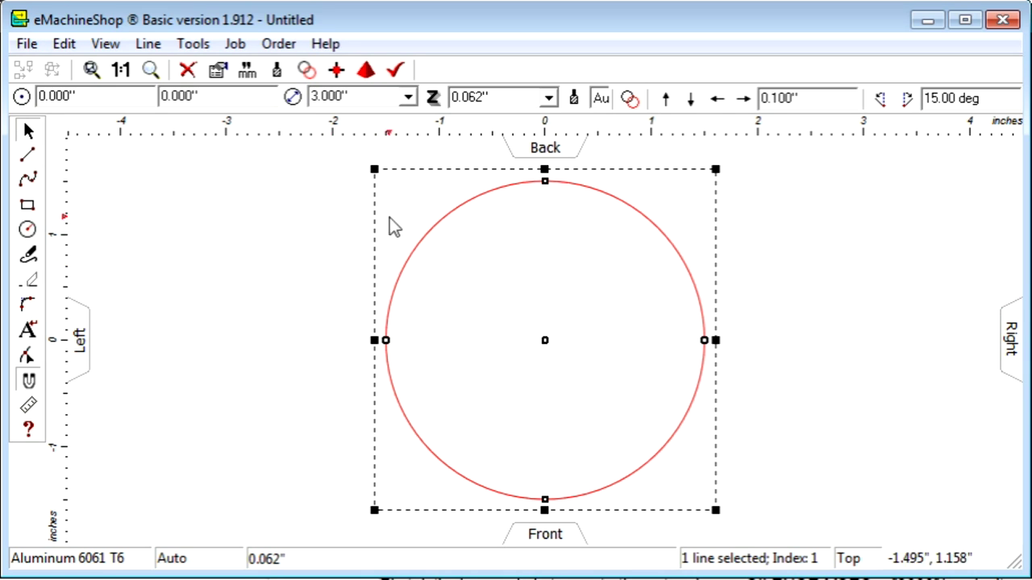
left_click(496, 98)
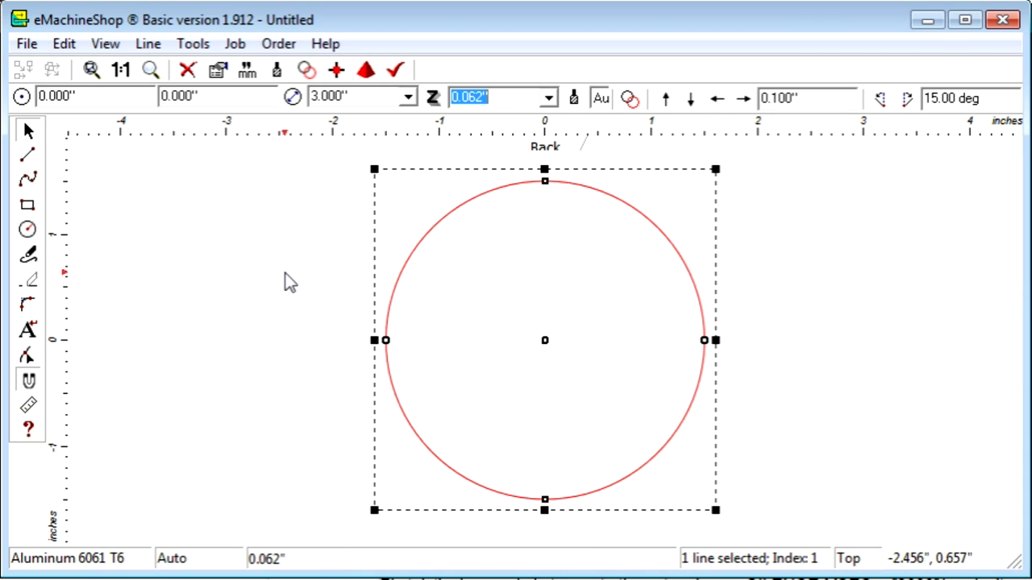
type("0.5")
key("Return")
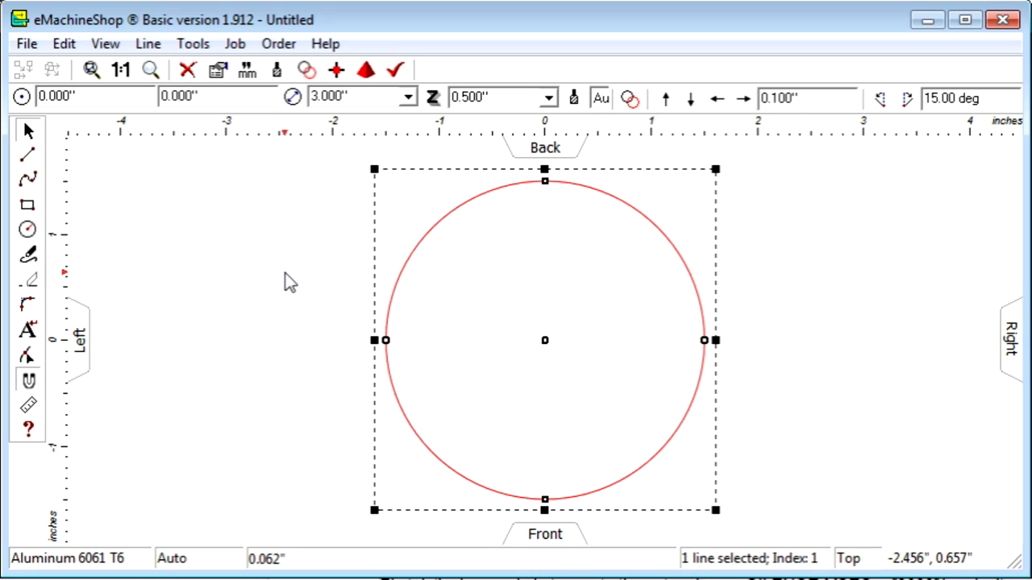
left_click(368, 71)
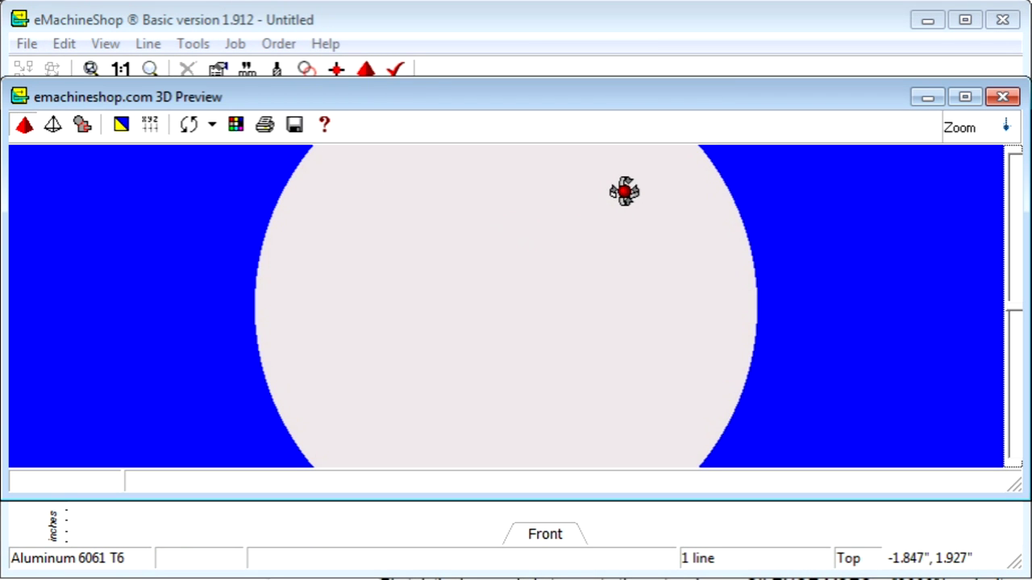
mouse_move(618, 238)
left_mouse_down()
mouse_move(603, 373)
mouse_move(609, 467)
mouse_move(658, 184)
mouse_move(612, 253)
left_mouse_up()
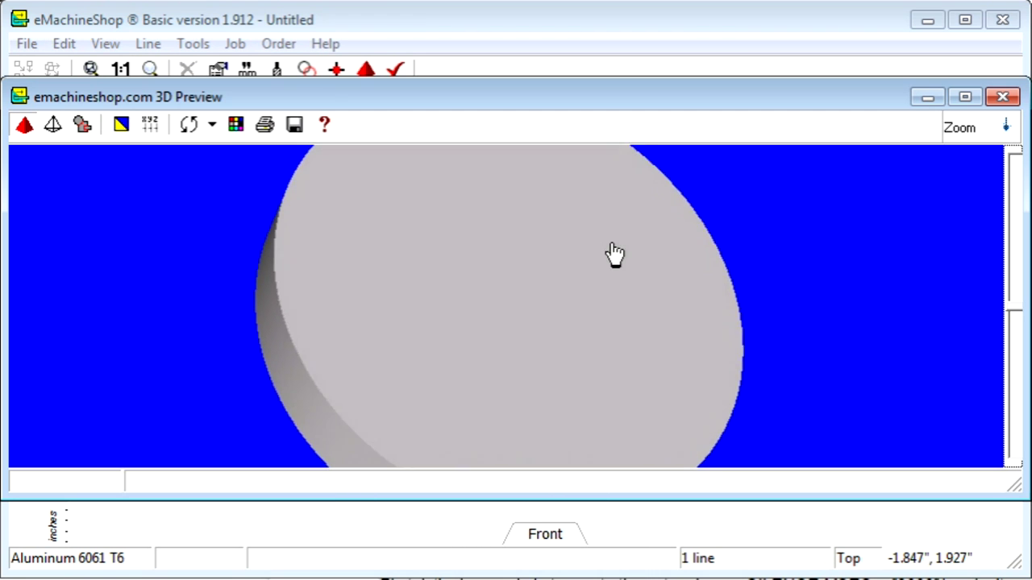
left_click_drag(537, 341, 371, 576)
left_click_drag(670, 166, 337, 574)
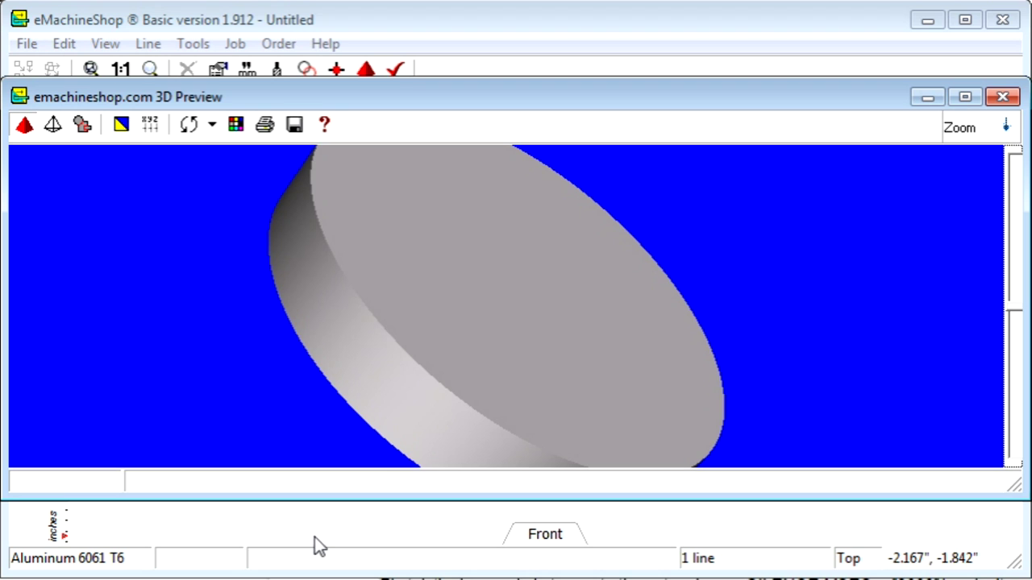
left_click(1003, 98)
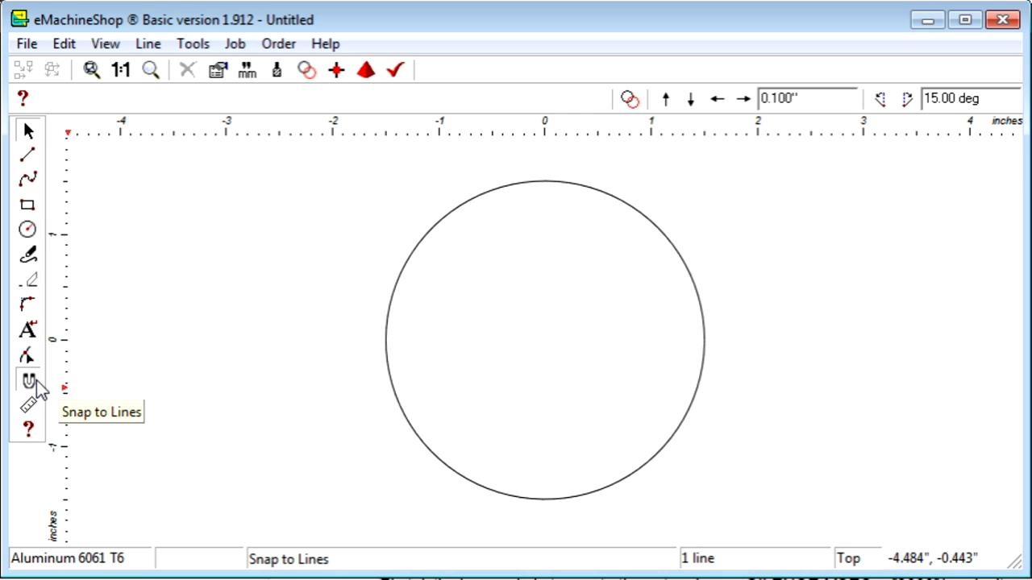
Step: Draw a 0.5-inch circle at the disc's centre and set its depth to Air Inside
left_click(28, 230)
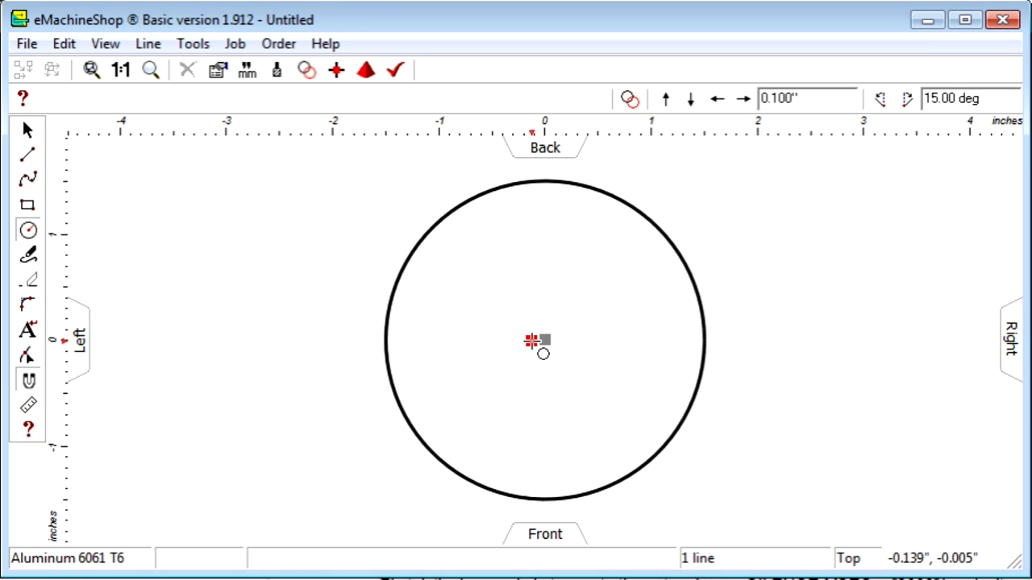
left_click(540, 341)
left_click_drag(540, 340, 545, 383)
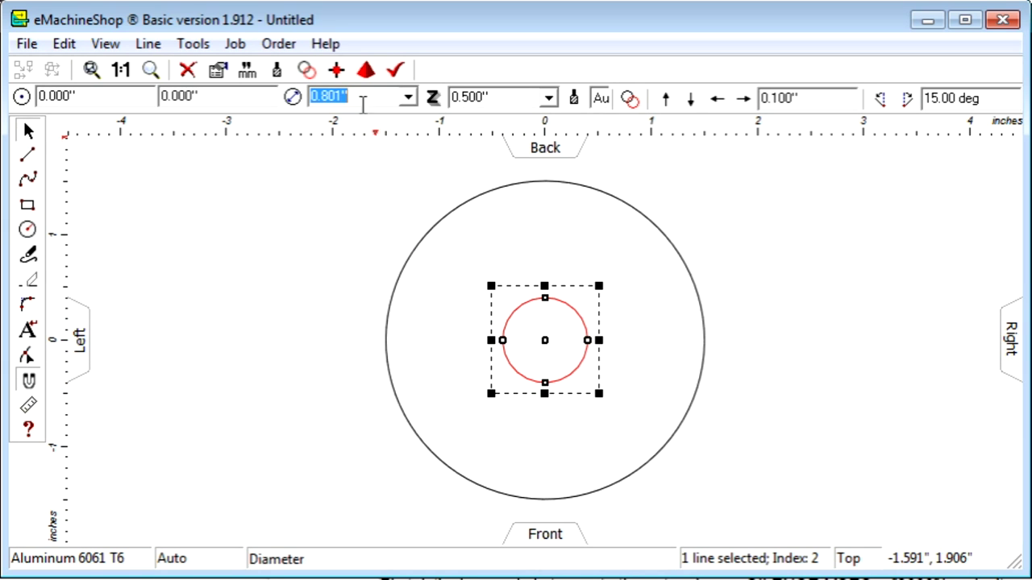
left_click_drag(362, 102, 310, 97)
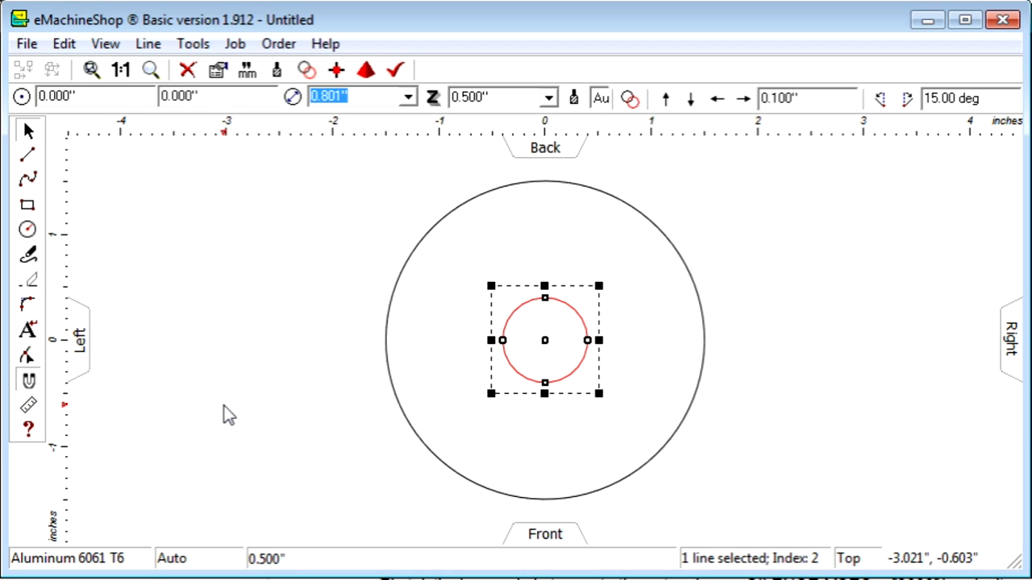
type("0.5")
key("Return")
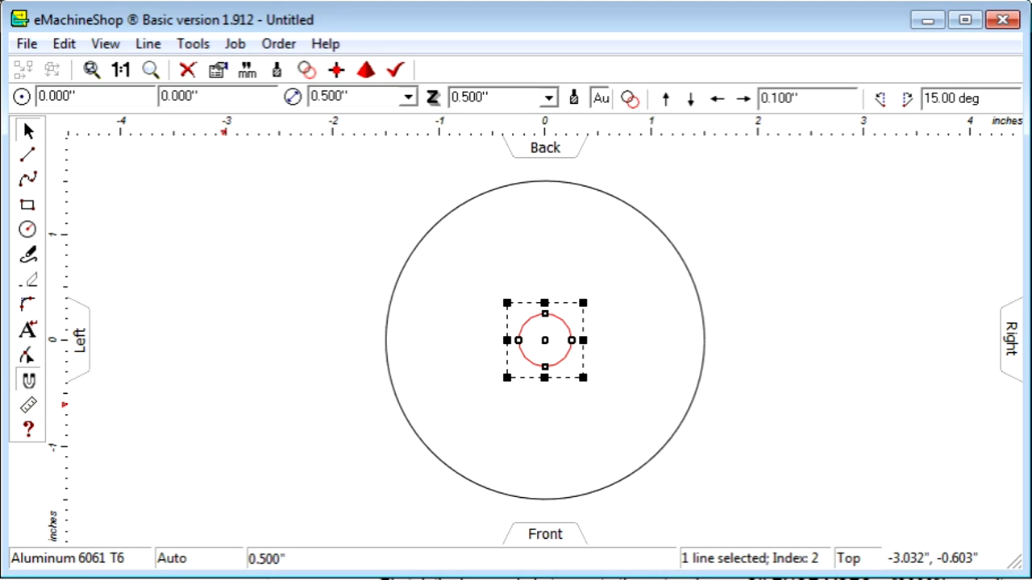
left_click(548, 96)
left_click(529, 122)
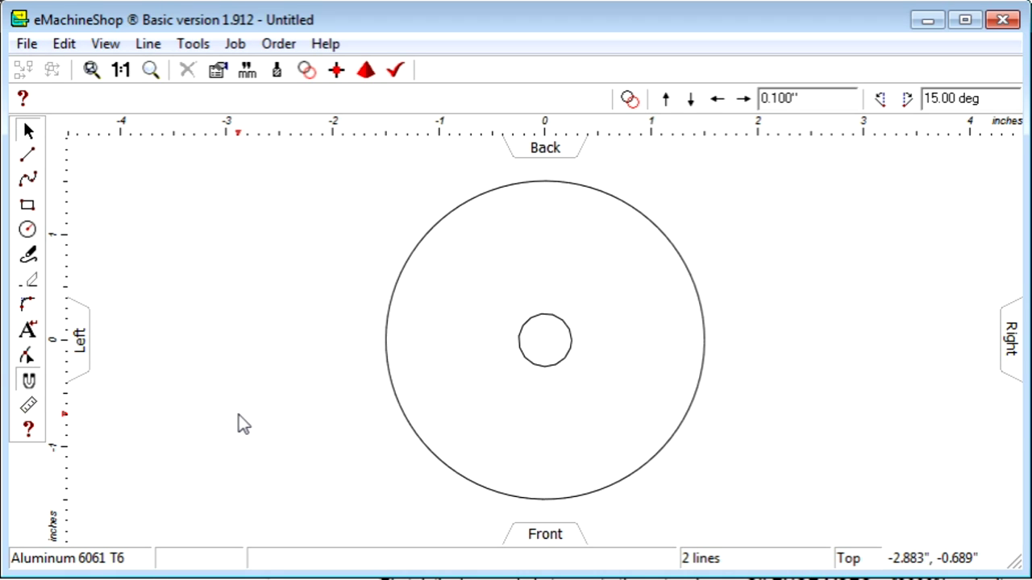
left_click(580, 183)
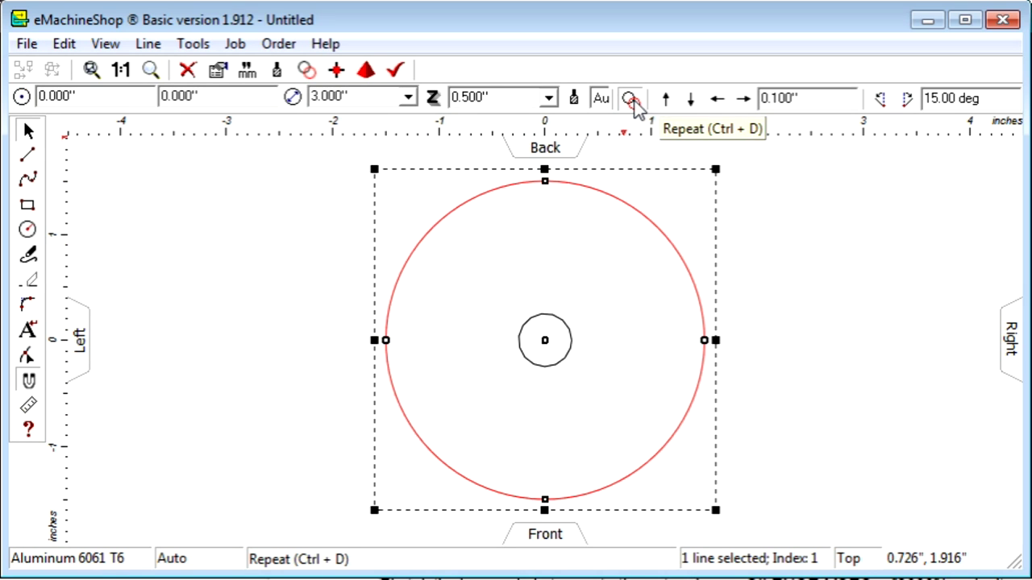
Step: Resize the offset outer circle to 2.5 inches, recentre it, and clear its depth value
left_click(743, 100)
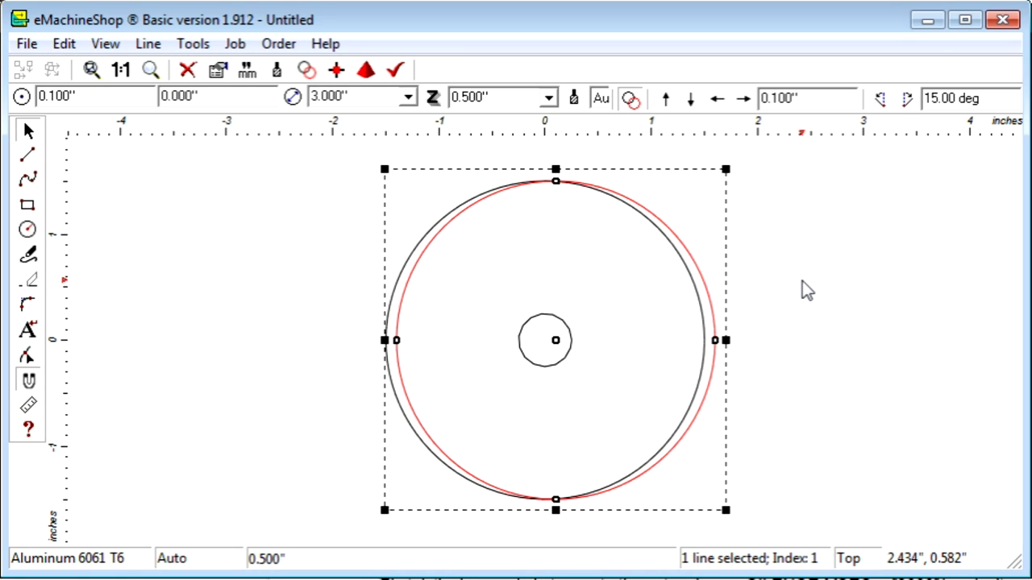
double_click(380, 97)
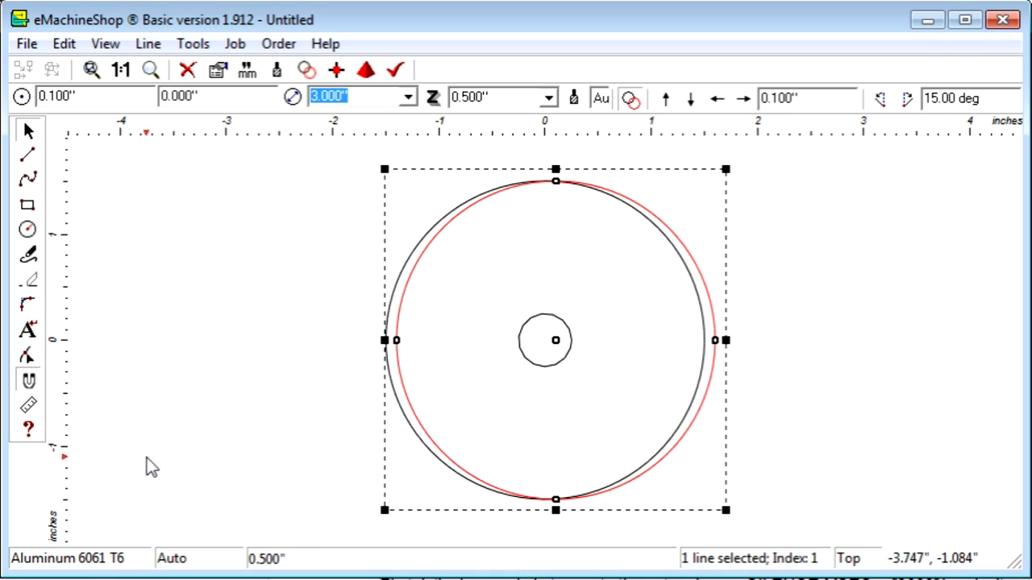
type("2.5")
key("Return")
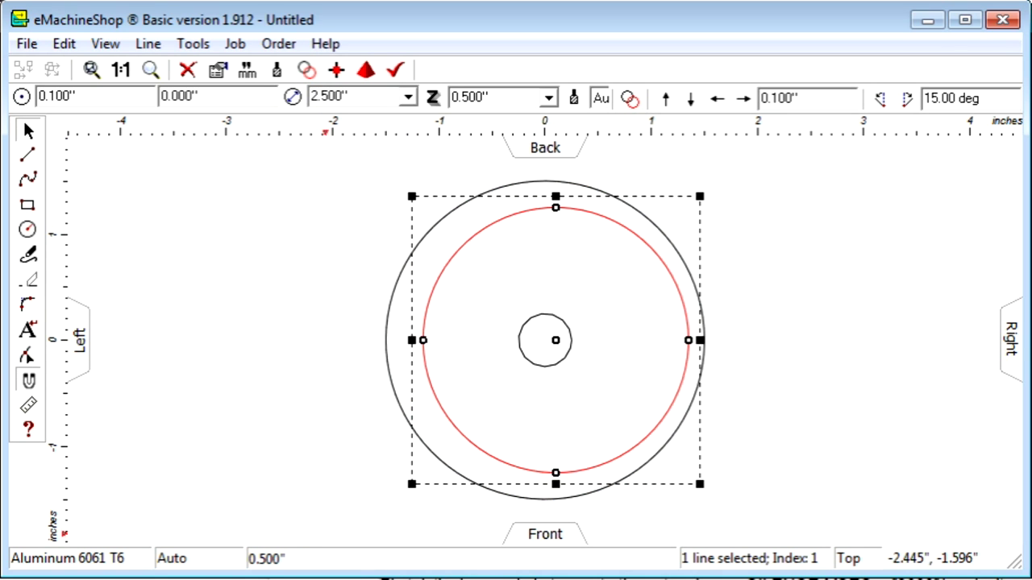
left_click(716, 98)
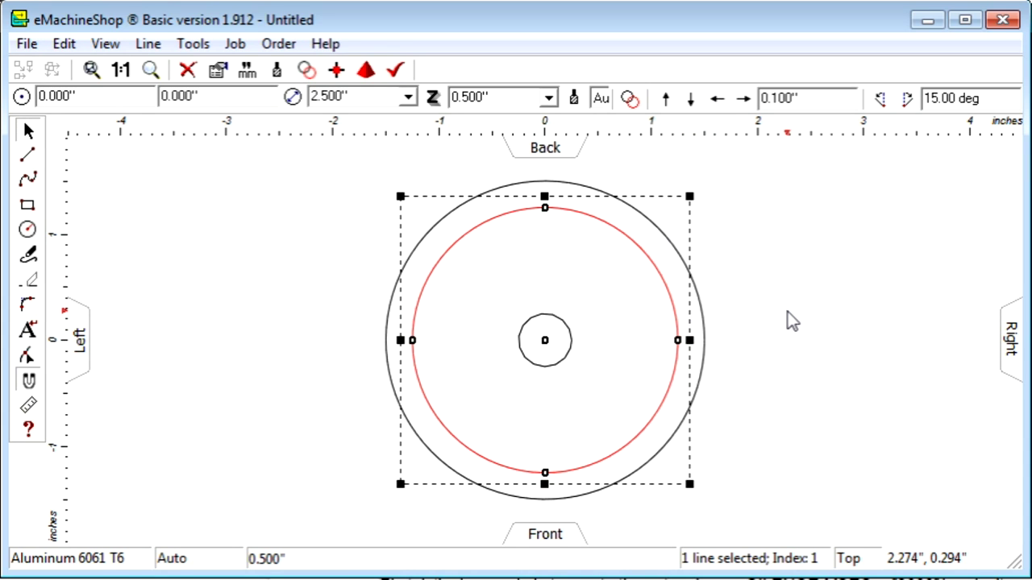
left_click(500, 98)
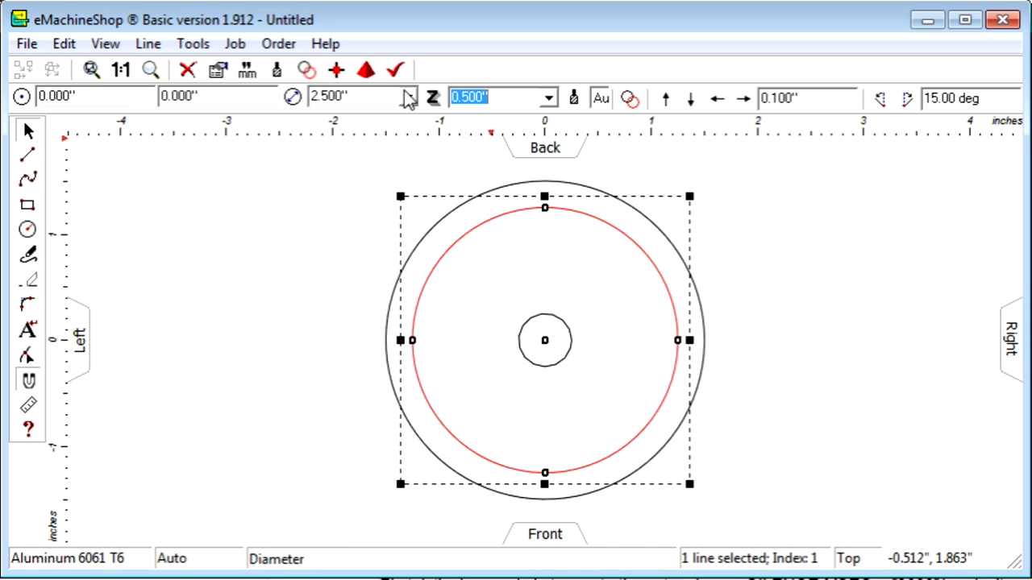
key("BackSpace")
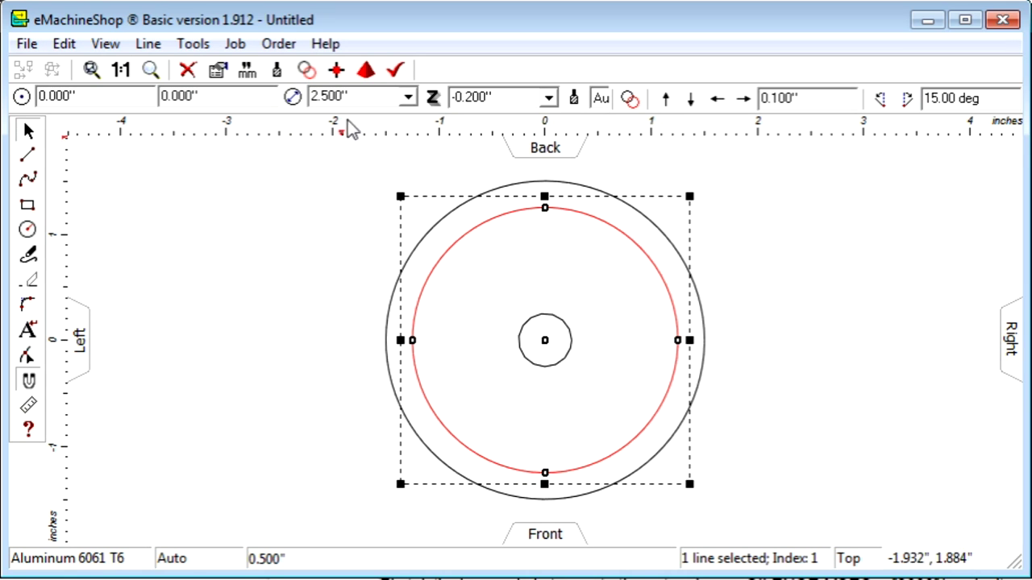
left_click(366, 69)
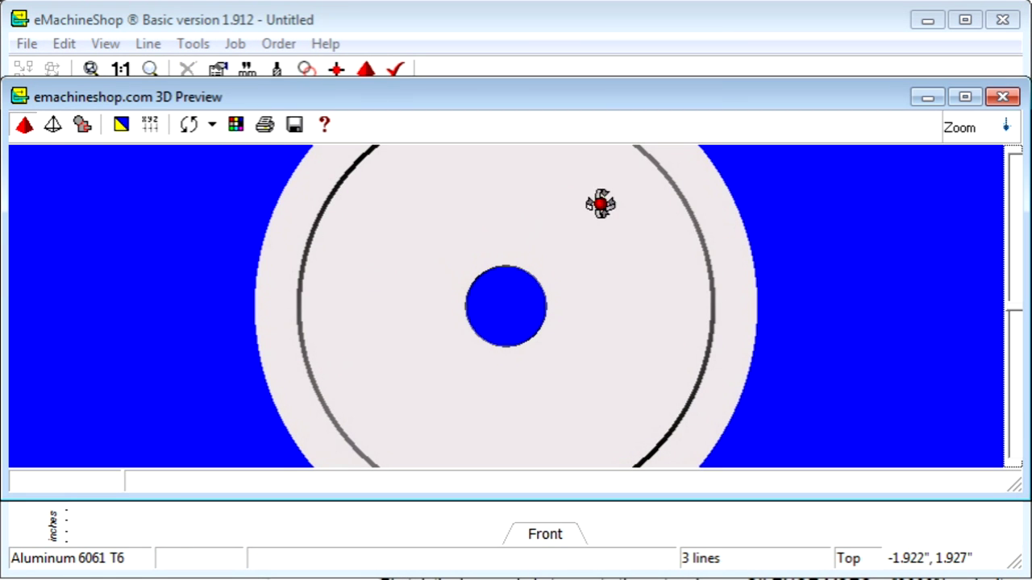
left_click_drag(599, 203, 680, 125)
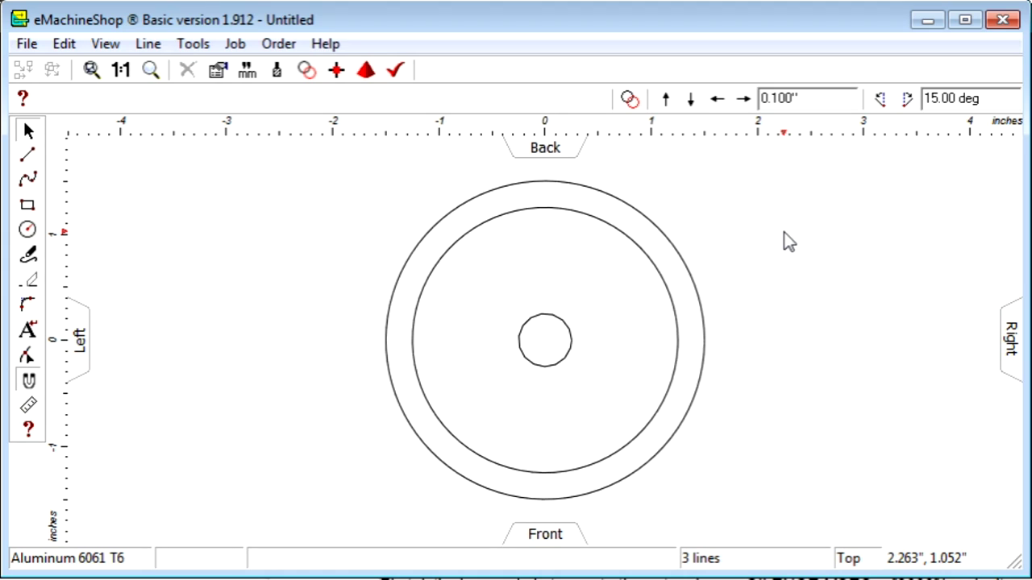
left_click(681, 269)
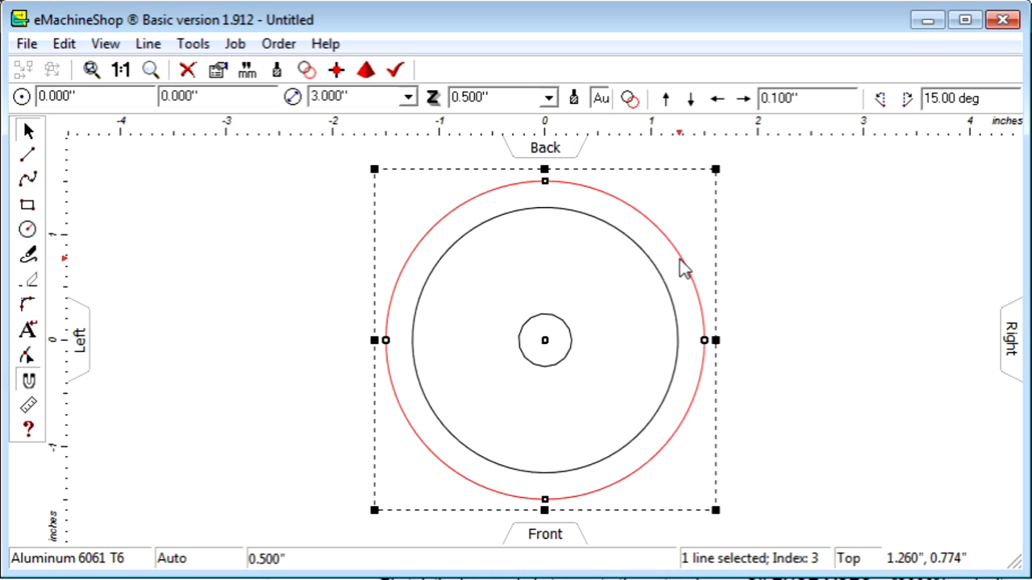
Step: Copy the outer circle and make the copy a centred 1-inch circle
left_click(633, 101)
left_click(746, 106)
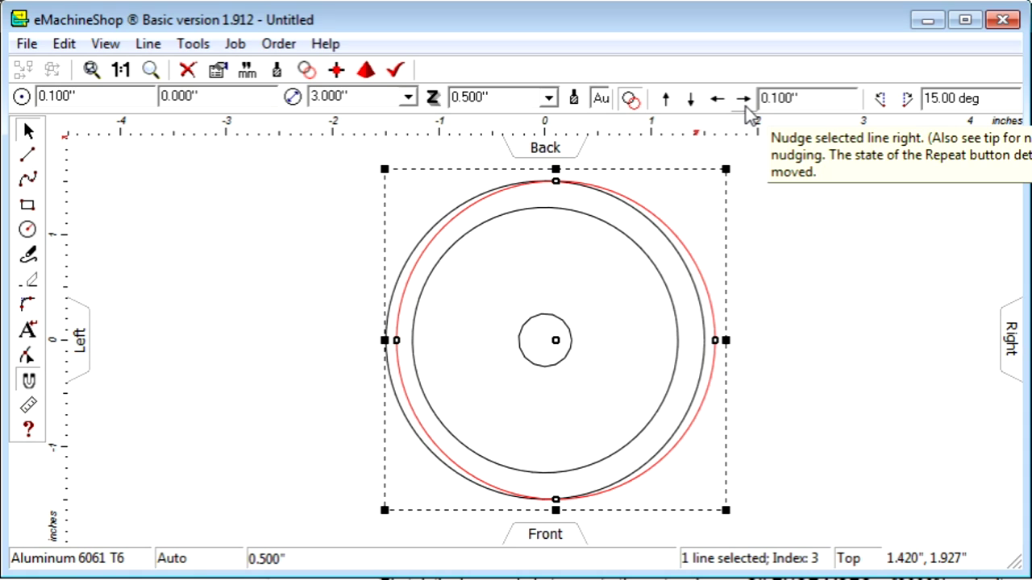
double_click(381, 96)
type("1")
key("Return")
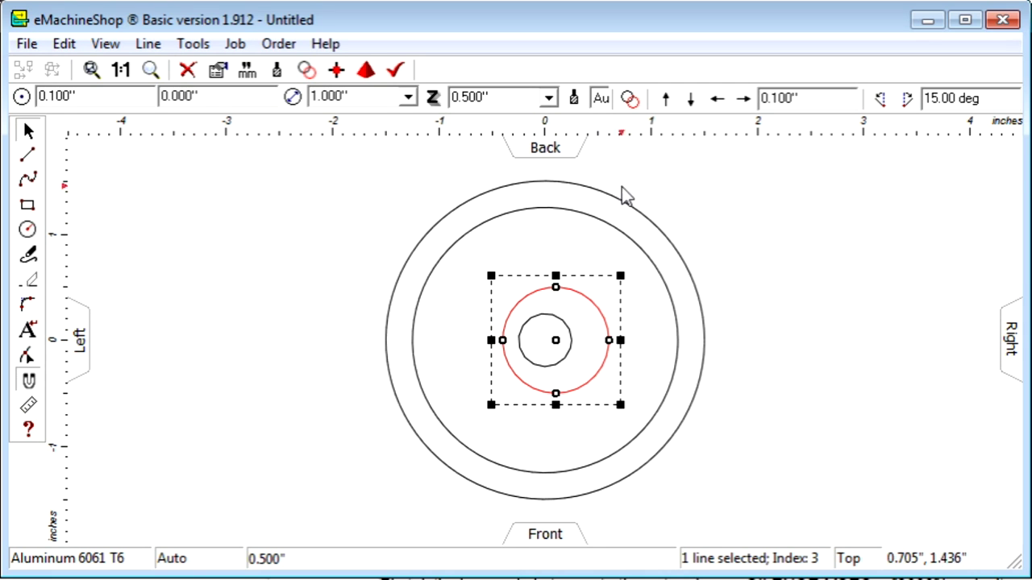
left_click(716, 98)
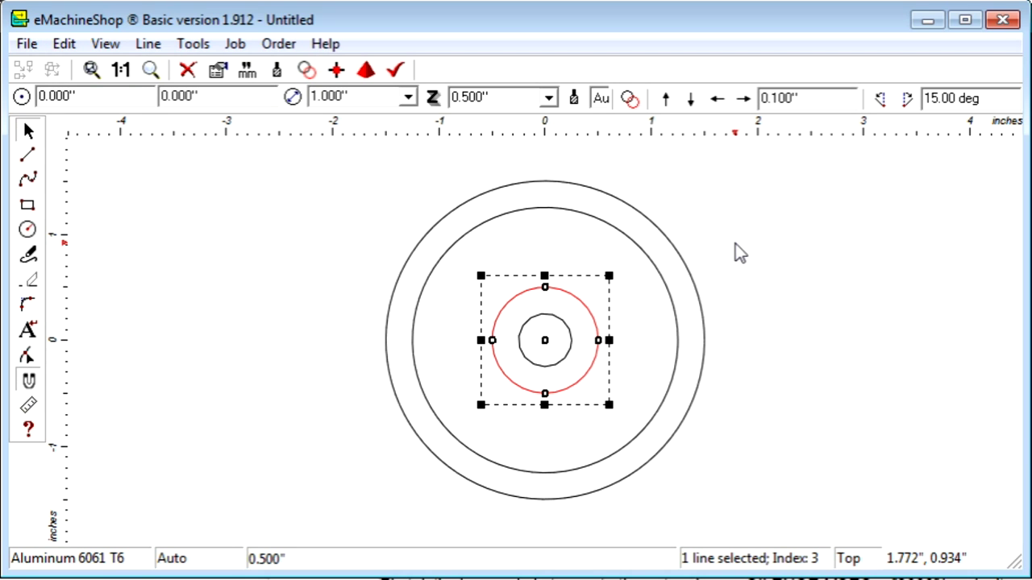
Step: Set the 1-inch hub circle's height to 0.200 inch and view it in 3D Preview
double_click(508, 98)
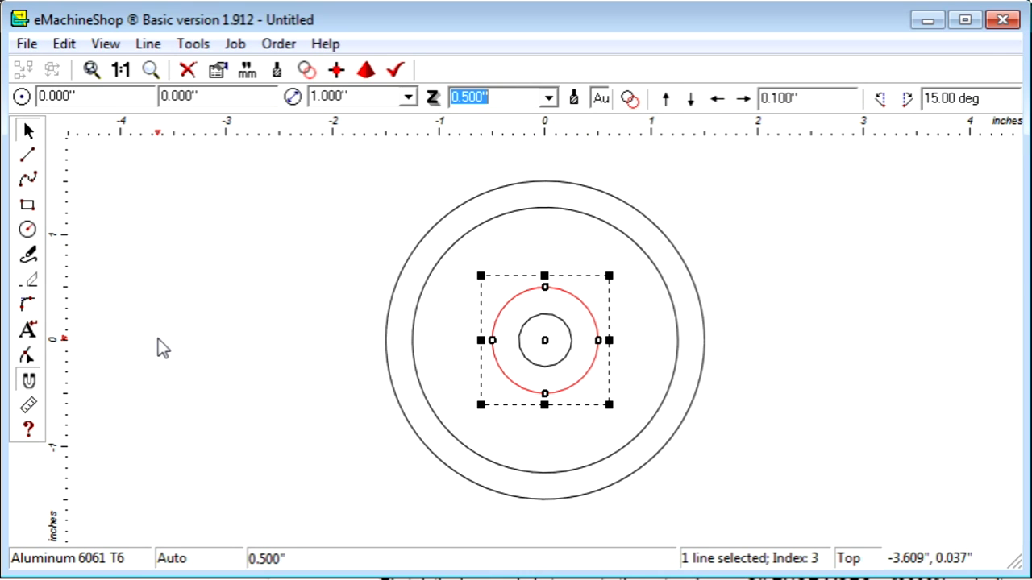
type("0.2")
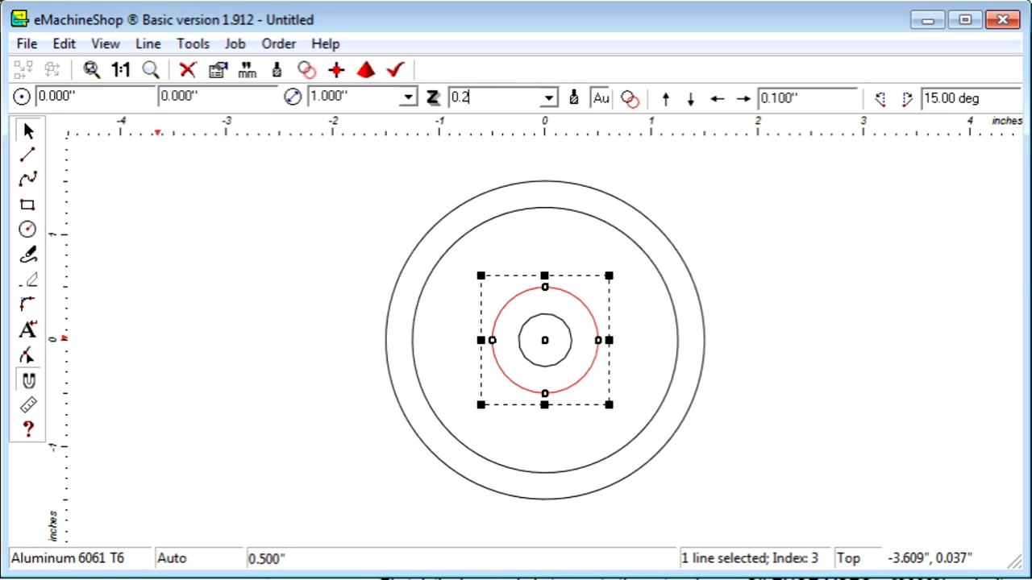
key("Return")
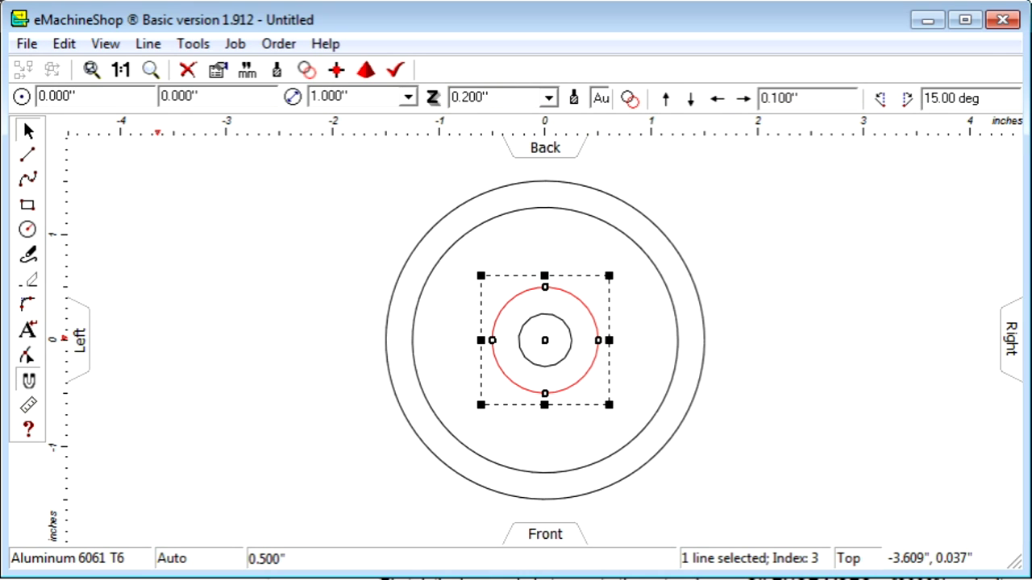
left_click(366, 71)
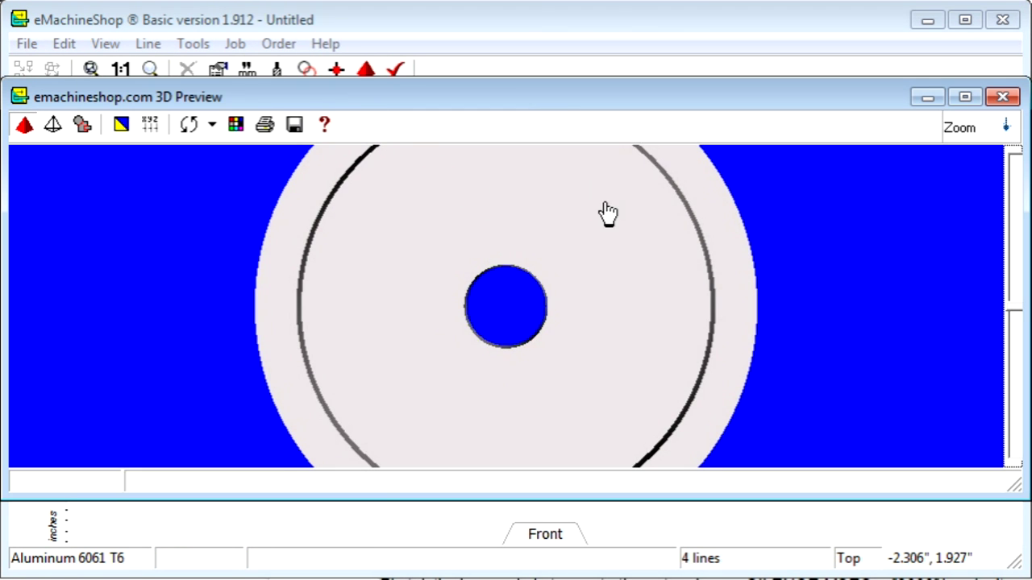
mouse_move(607, 212)
left_mouse_down()
mouse_move(599, 281)
mouse_move(554, 431)
mouse_move(668, 135)
mouse_move(612, 218)
mouse_move(541, 403)
mouse_move(603, 282)
mouse_move(627, 178)
mouse_move(588, 240)
mouse_move(460, 364)
mouse_move(387, 479)
mouse_move(348, 579)
left_mouse_up()
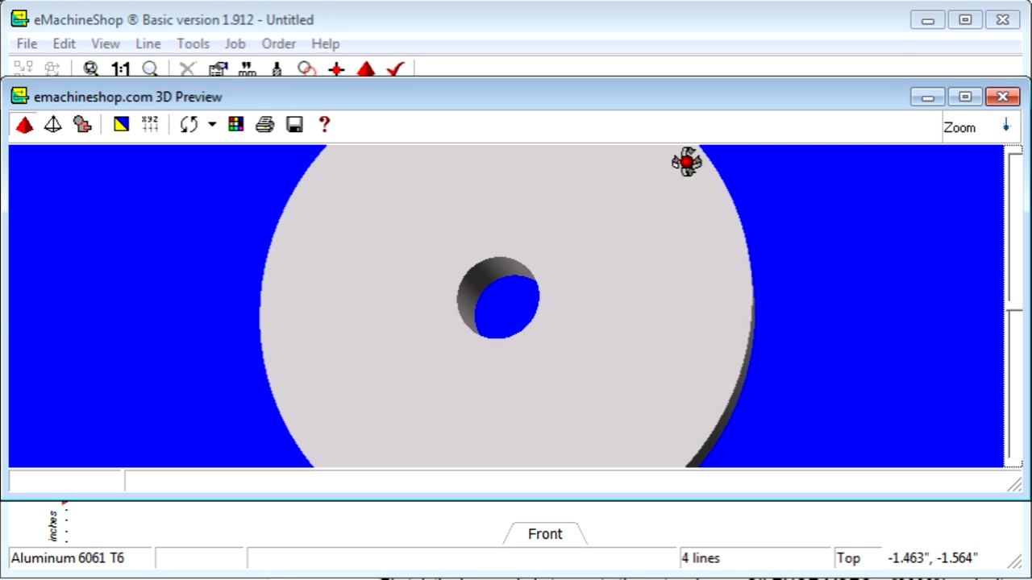
left_click(1002, 98)
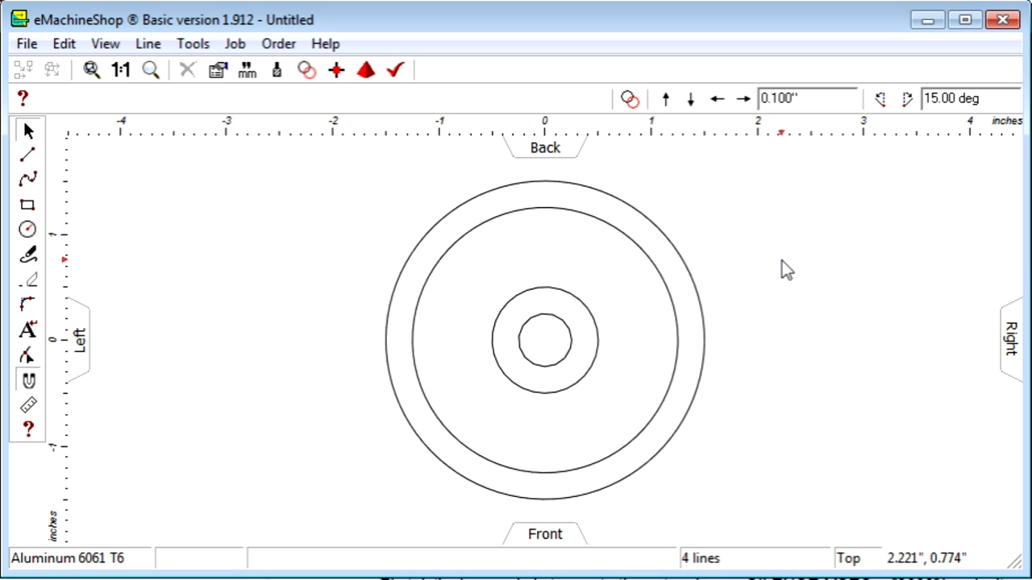
Step: Copy the 2.5-inch and 1-inch circles, then switch to the Bottom view
left_click(654, 266)
left_click(588, 314, "shift")
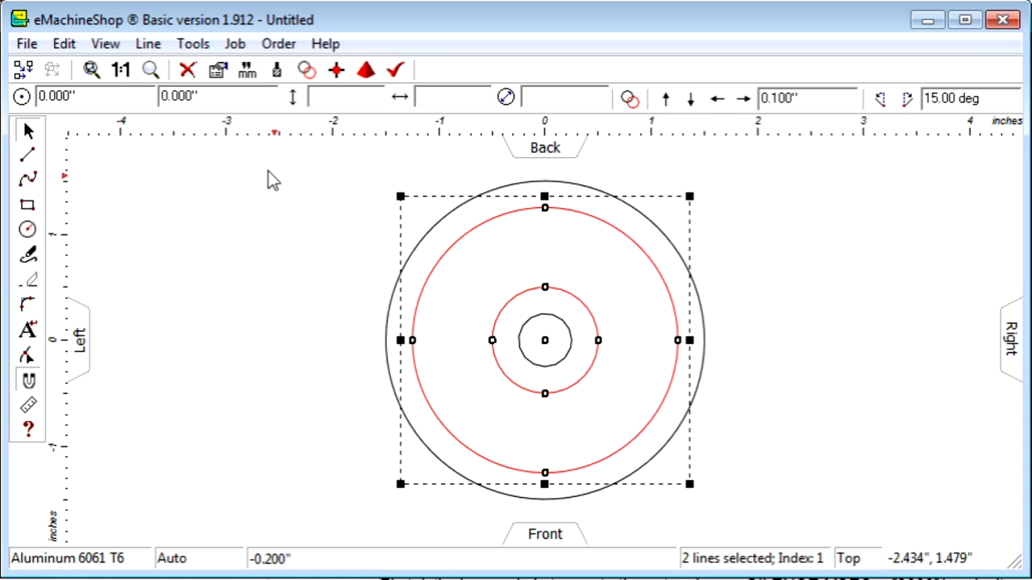
left_click(64, 43)
left_click(92, 150)
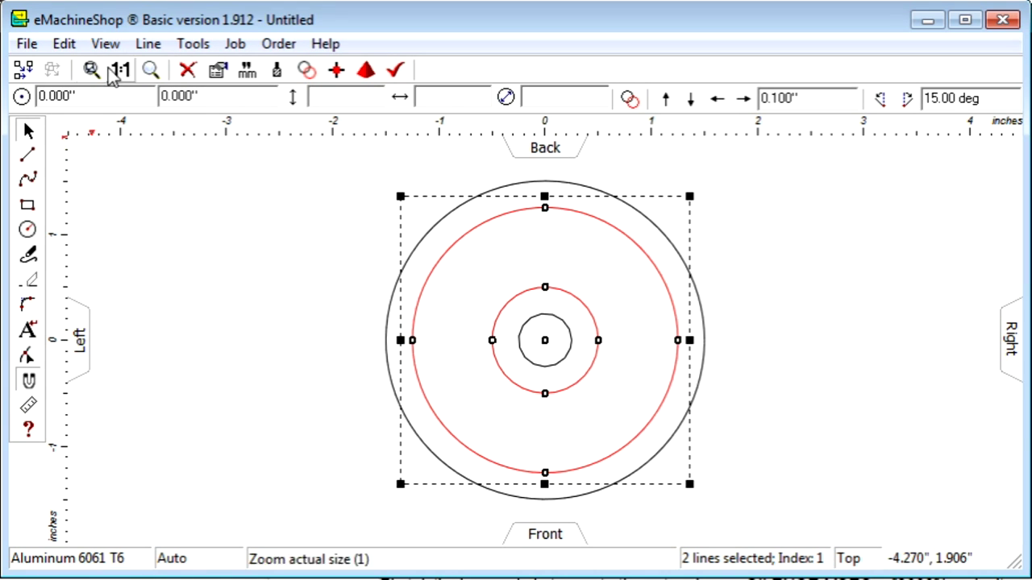
left_click(108, 45)
left_click(124, 152)
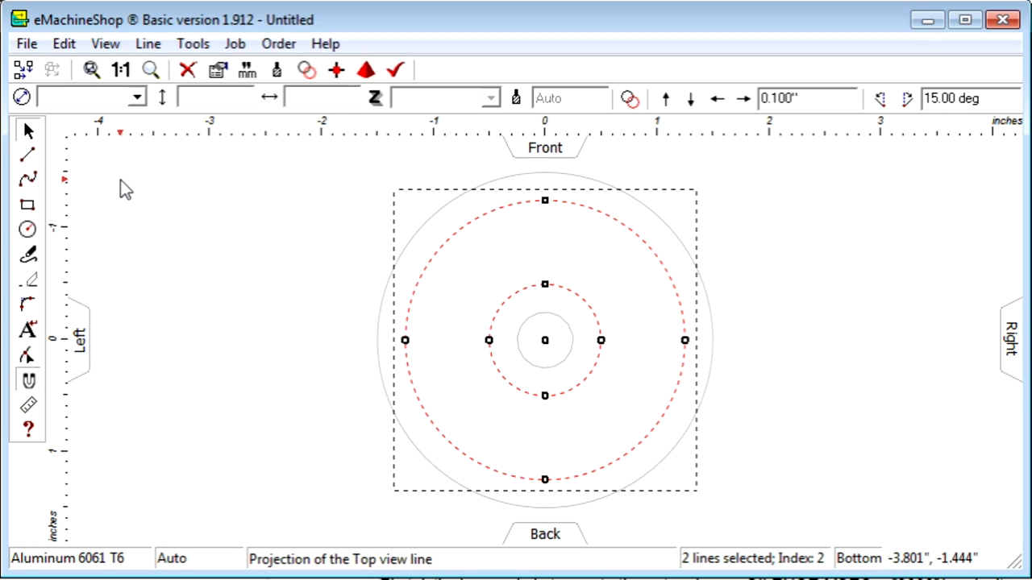
Step: Paste the copied 2.5-inch and 1-inch circles onto the bottom side
left_click(120, 179)
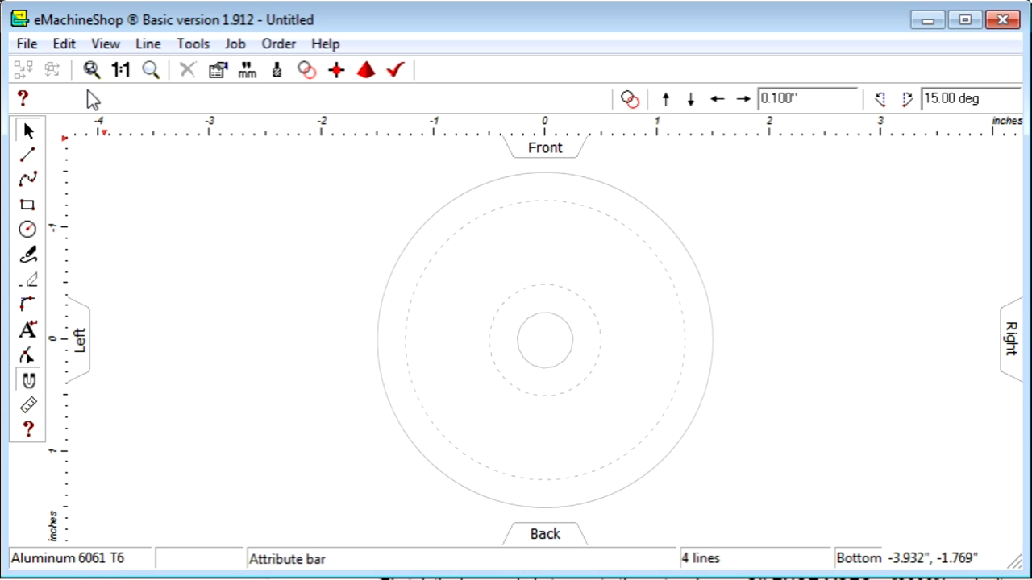
left_click(65, 44)
left_click(88, 163)
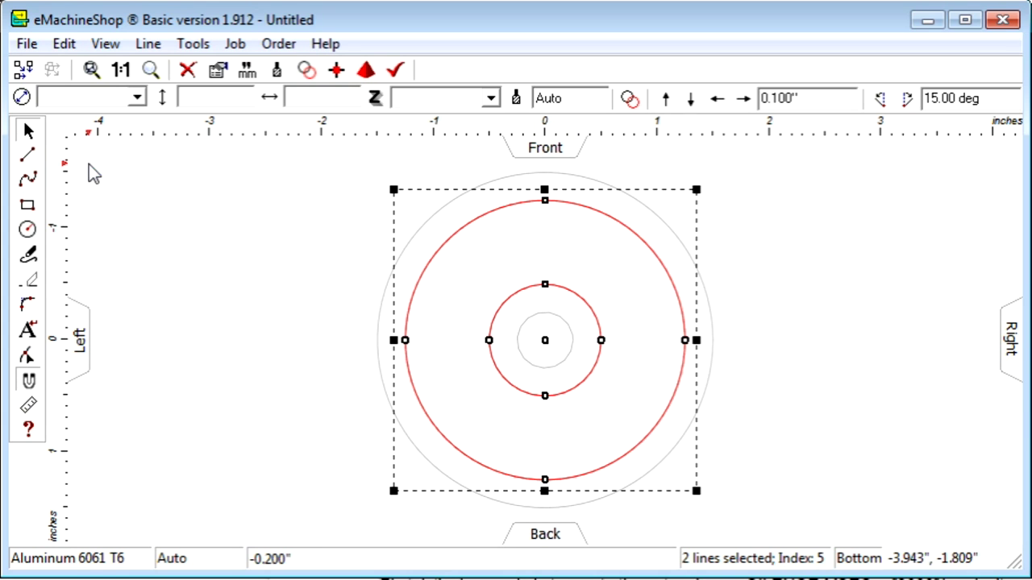
left_click(116, 234)
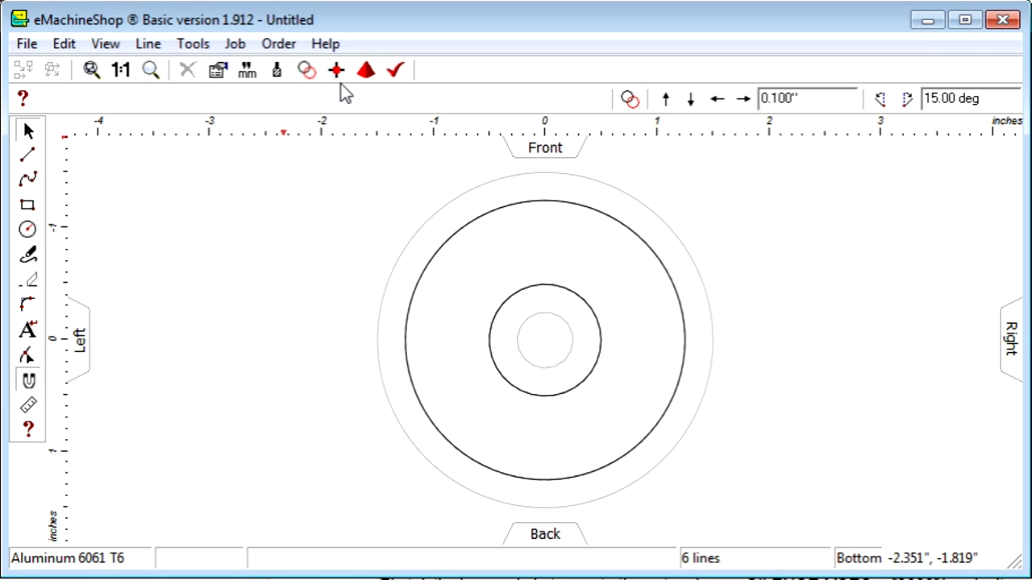
left_click(365, 73)
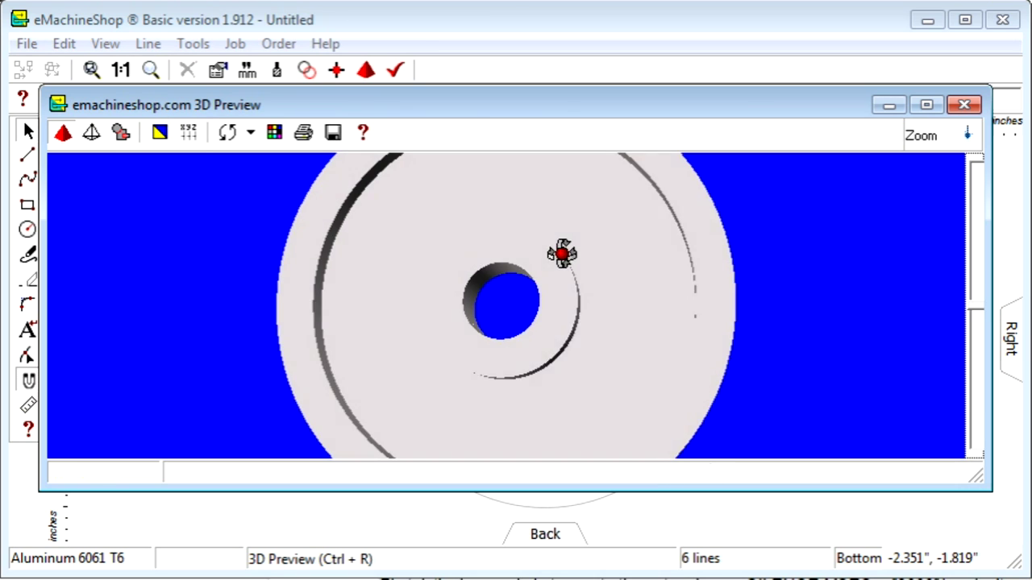
left_click_drag(694, 210, 433, 489)
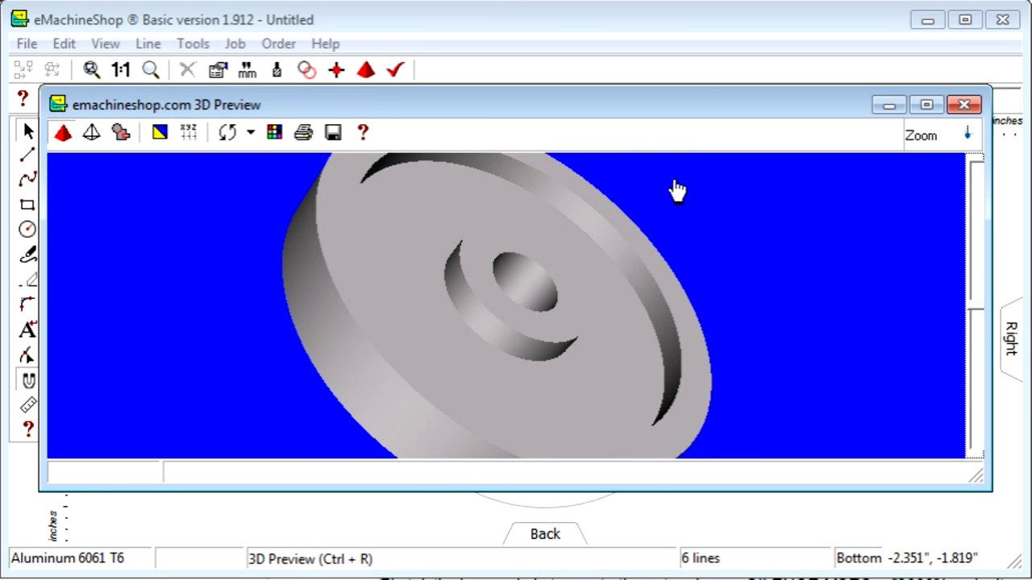
left_click_drag(677, 188, 266, 579)
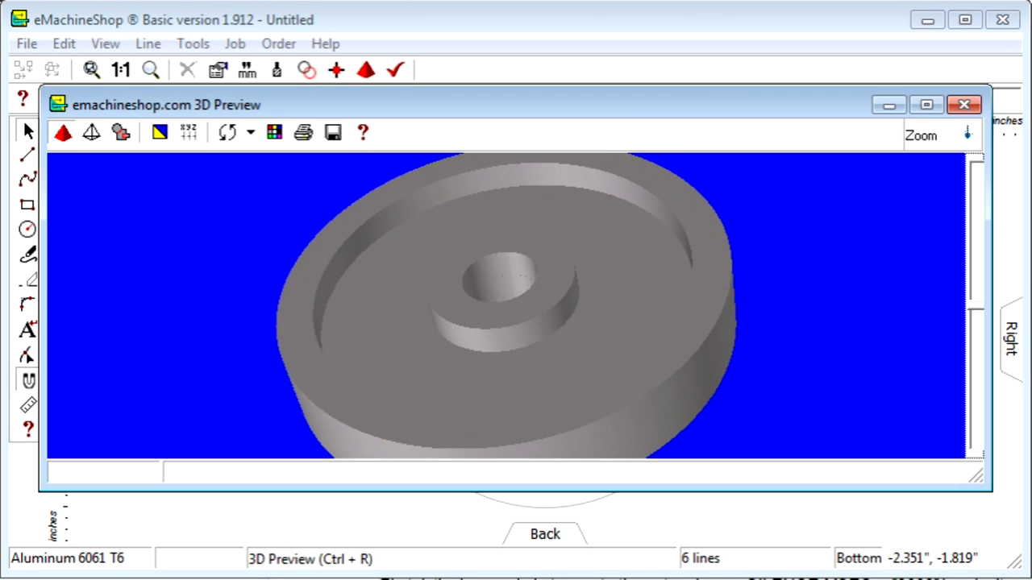
left_click(964, 106)
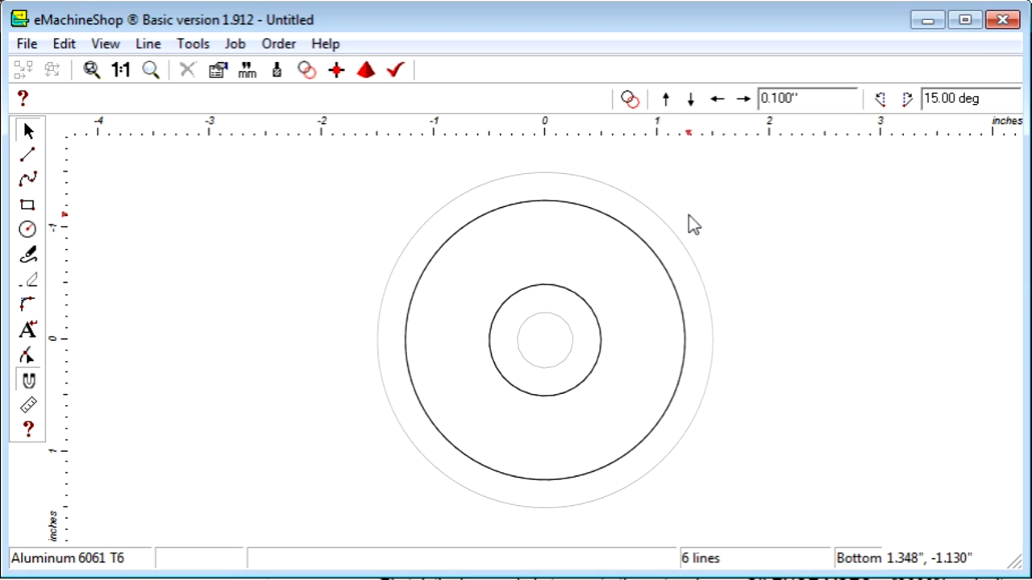
left_click(105, 44)
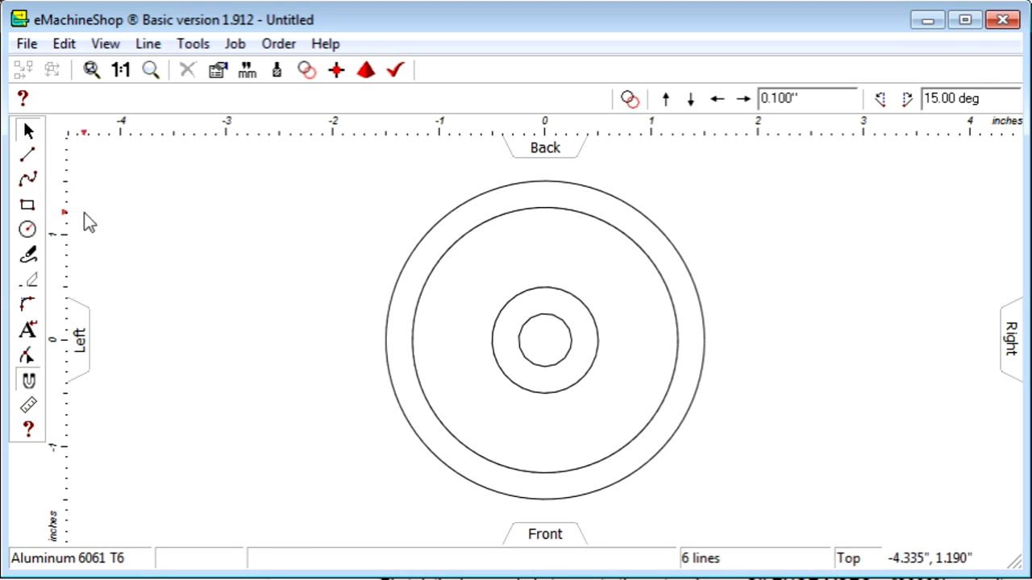
Step: Draw a guide line from the recess's inner edge to the hub circle
left_click(32, 155)
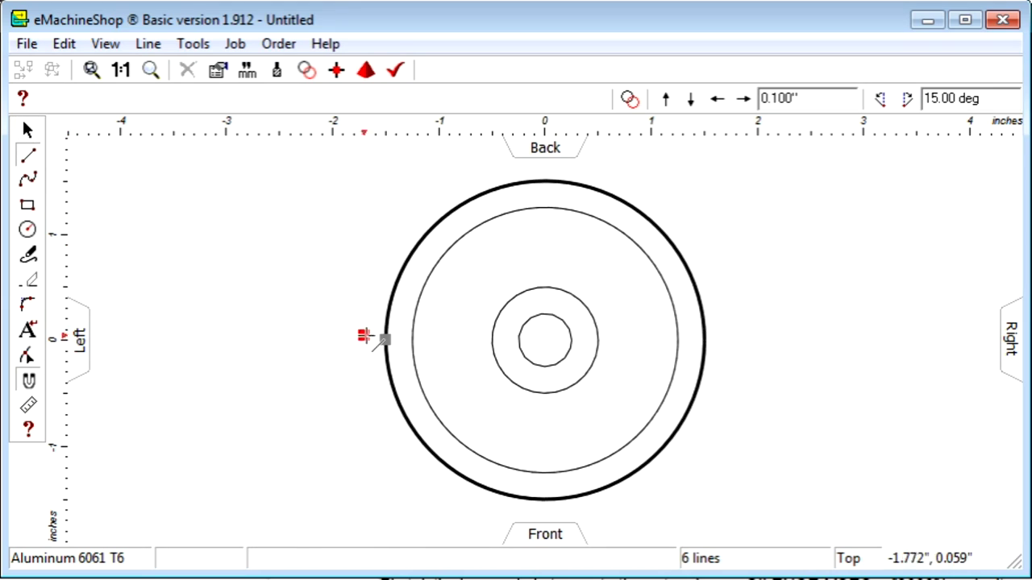
left_click(411, 340)
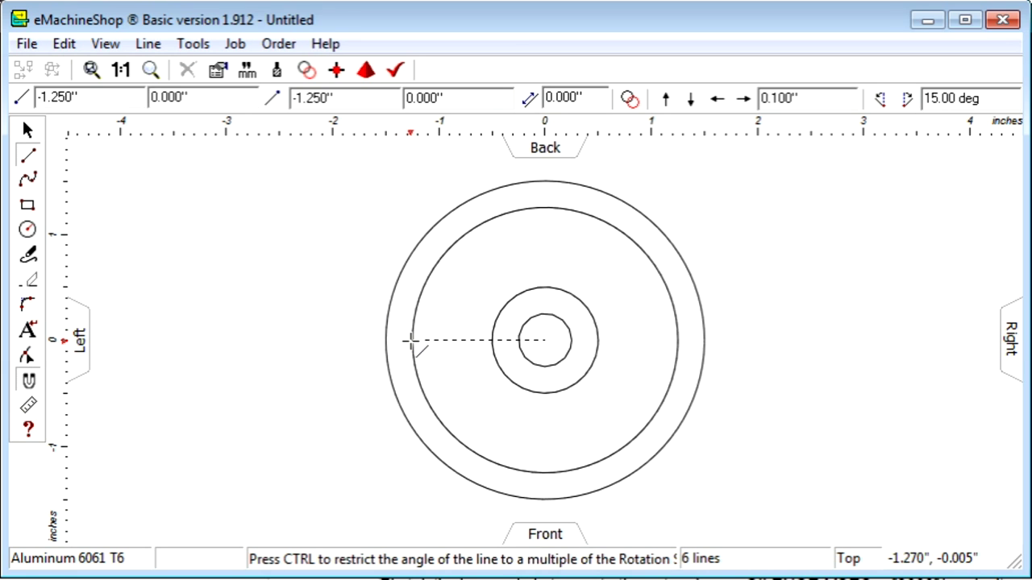
left_click(491, 340)
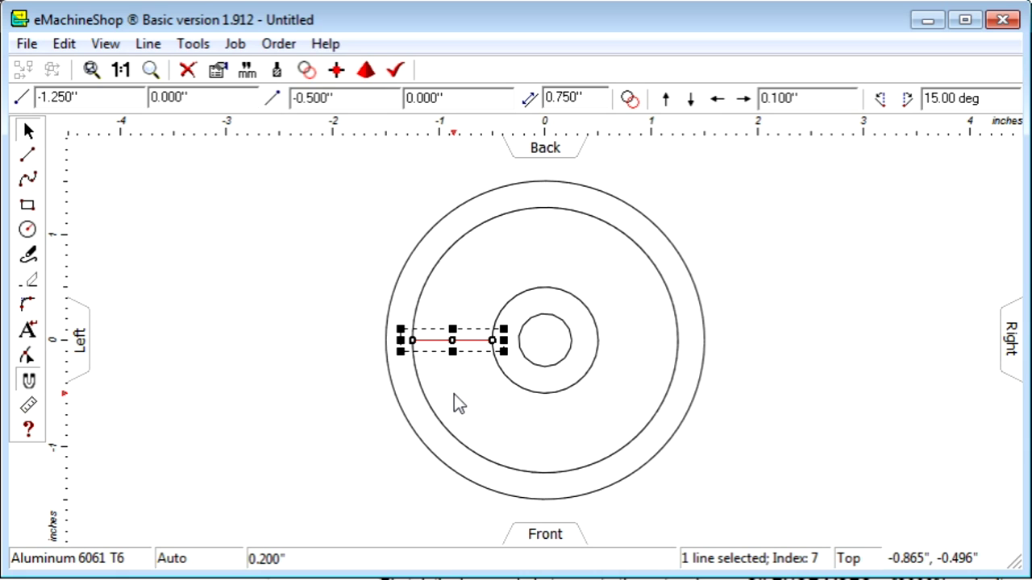
Step: Add a 0.5-inch Air Inside through hole centred on the guide line
left_click(27, 230)
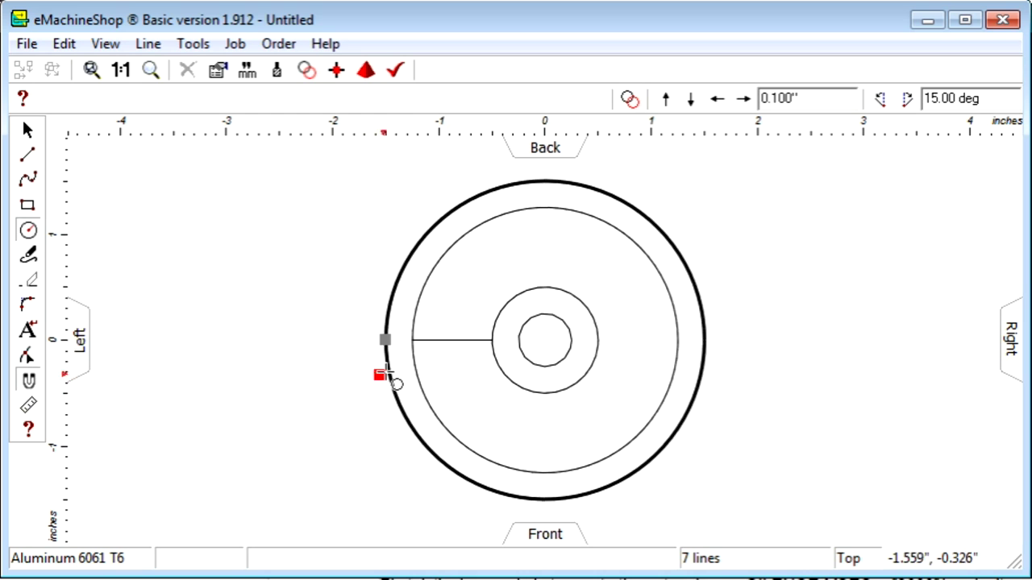
left_click(449, 348)
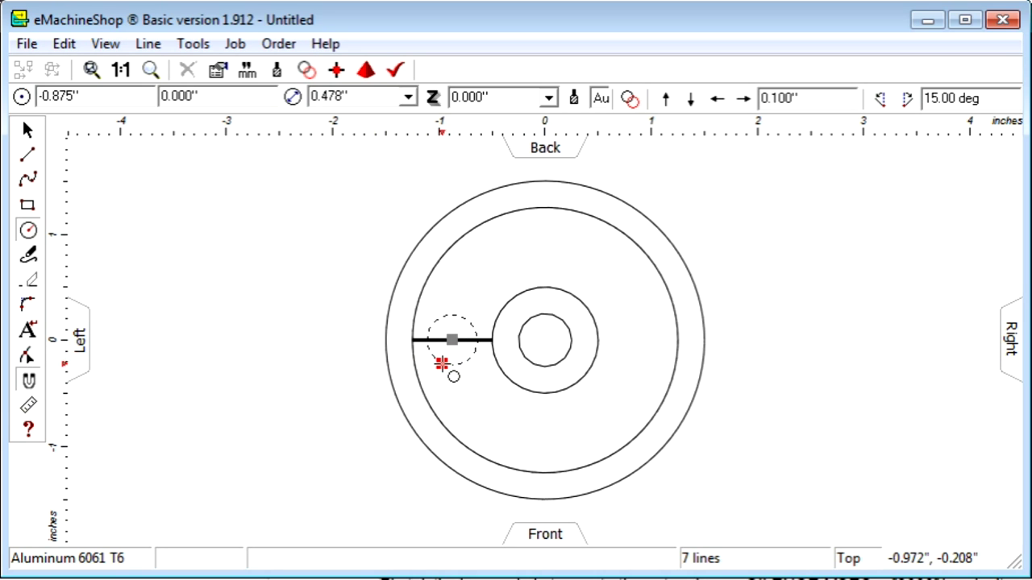
left_click(442, 365)
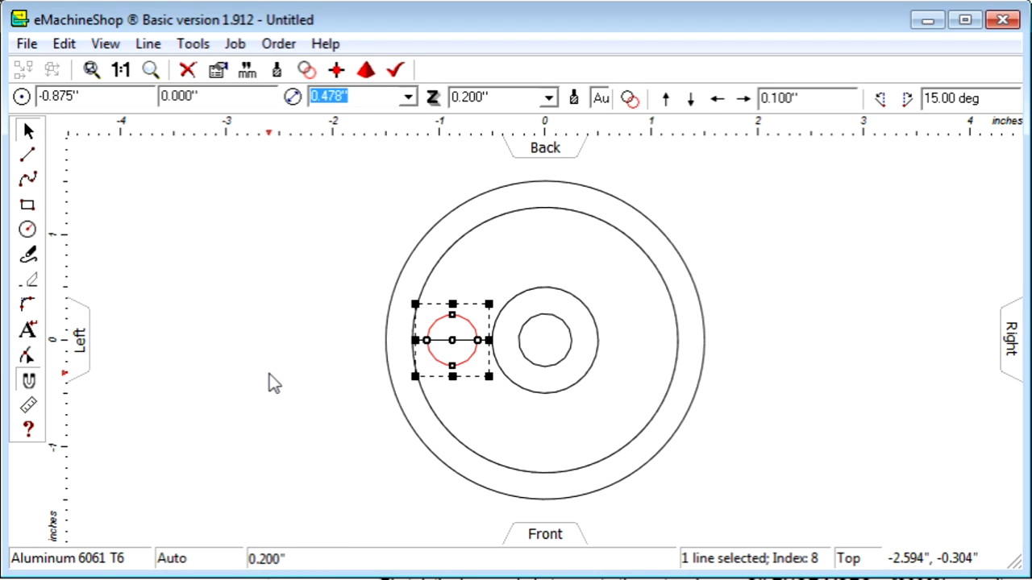
type("0.5")
key("Return")
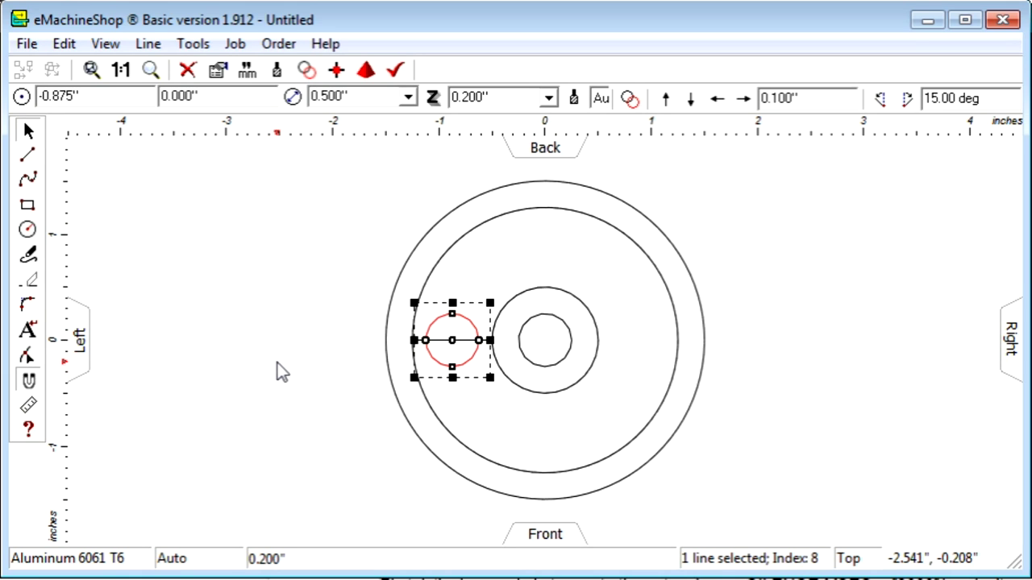
left_click(548, 98)
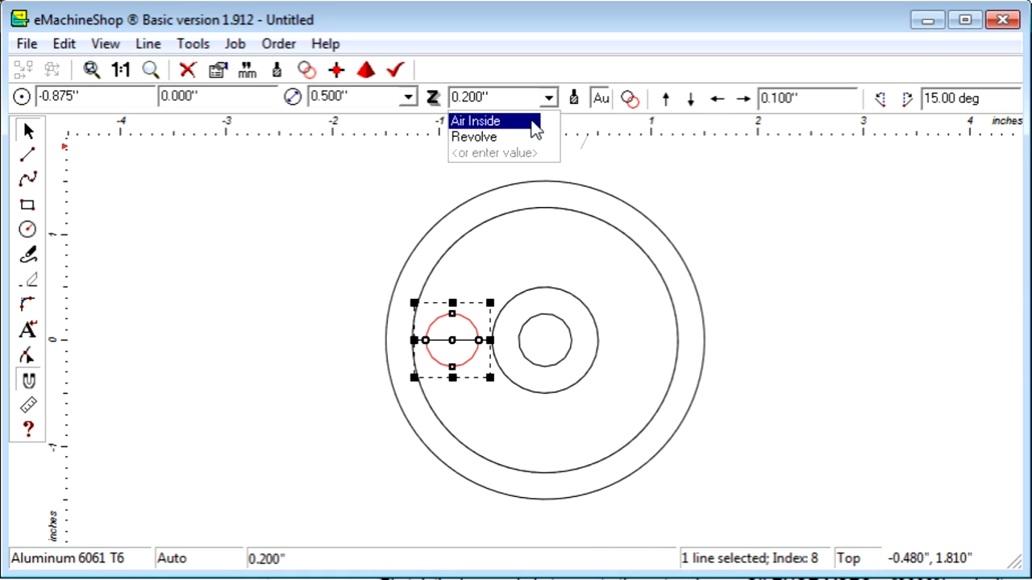
left_click(534, 122)
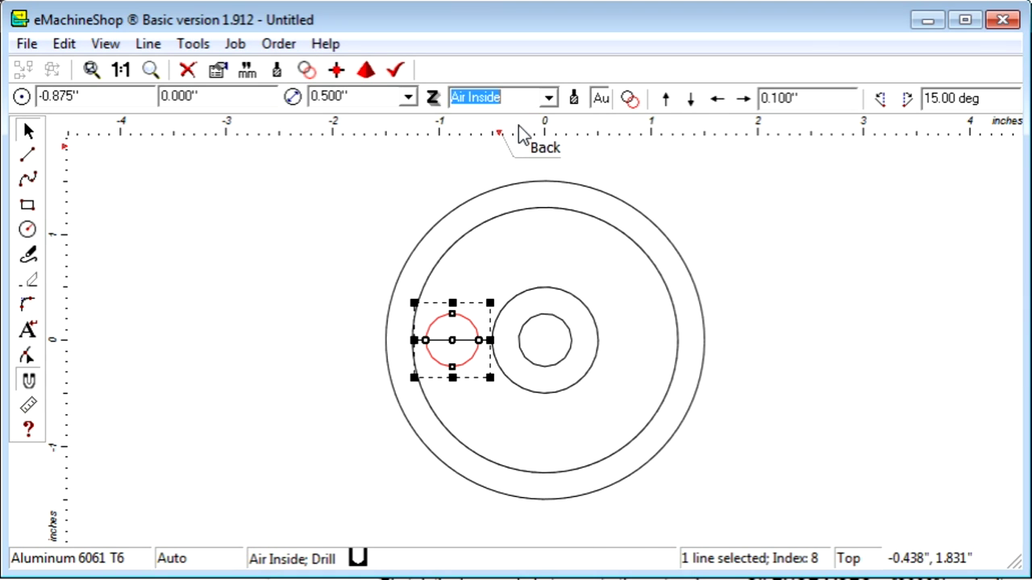
Step: Delete the temporary guide line
left_click(307, 233)
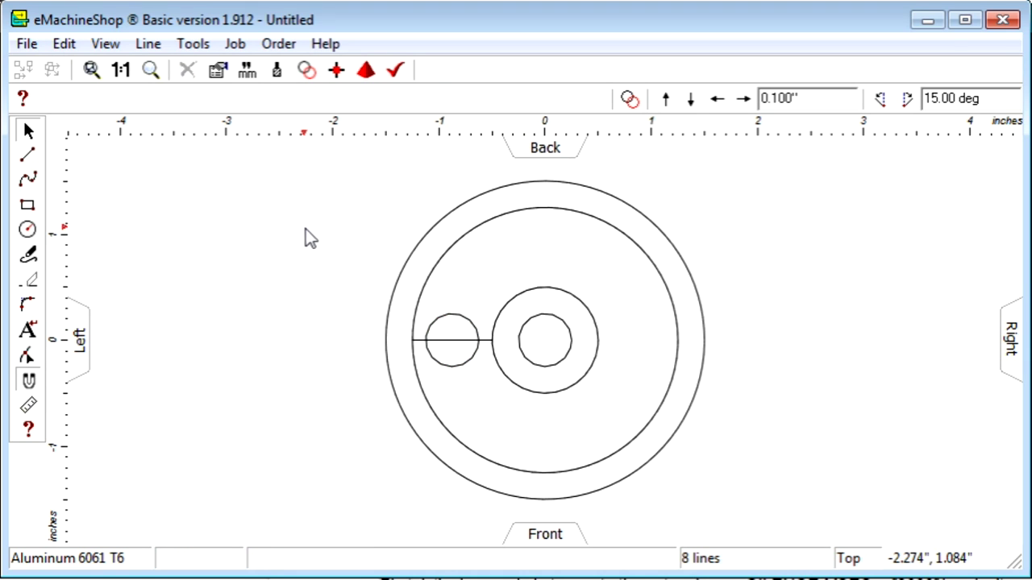
left_click(453, 344)
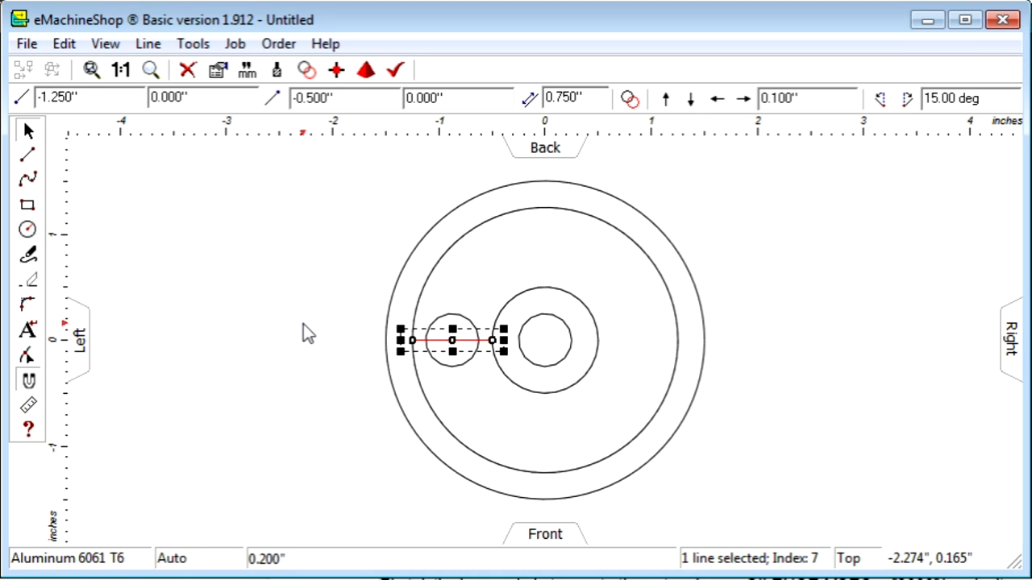
key("Delete")
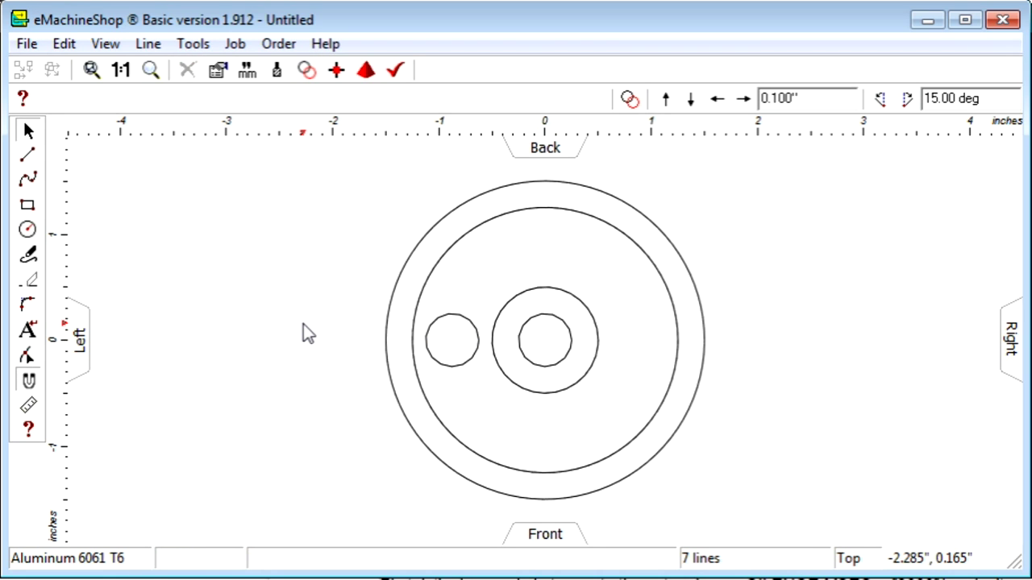
left_click(365, 72)
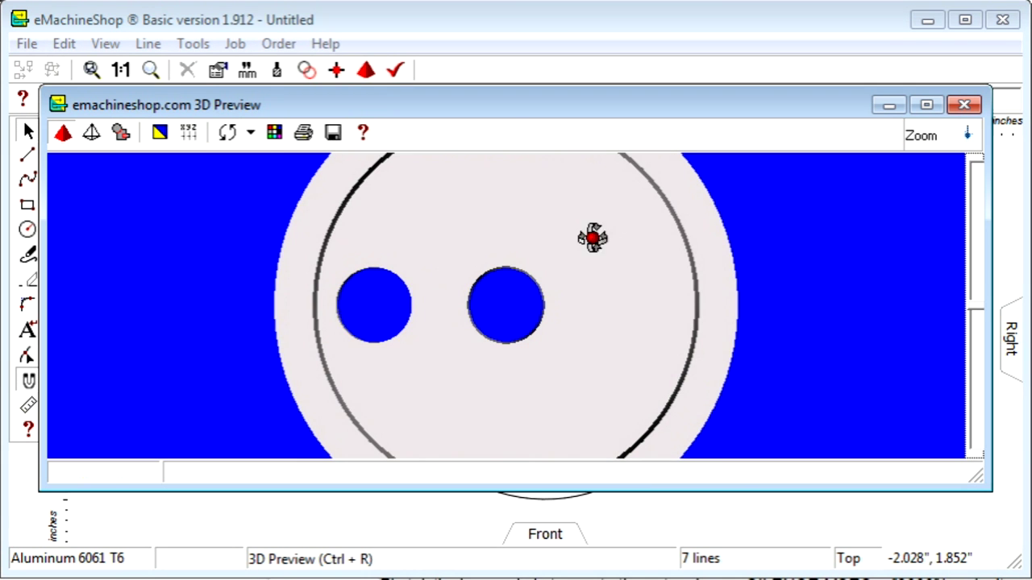
left_click_drag(647, 207, 669, 148)
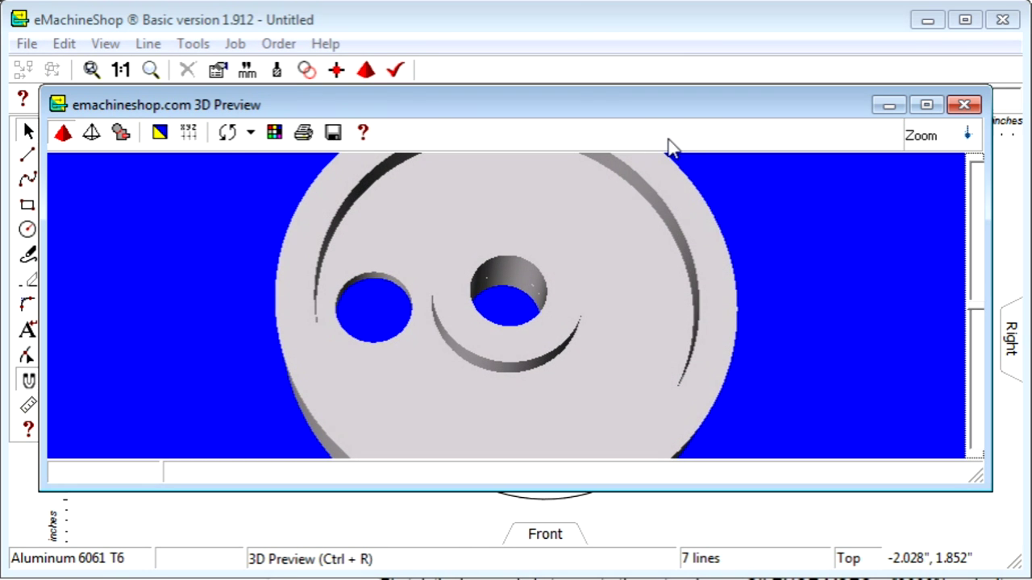
left_click(962, 105)
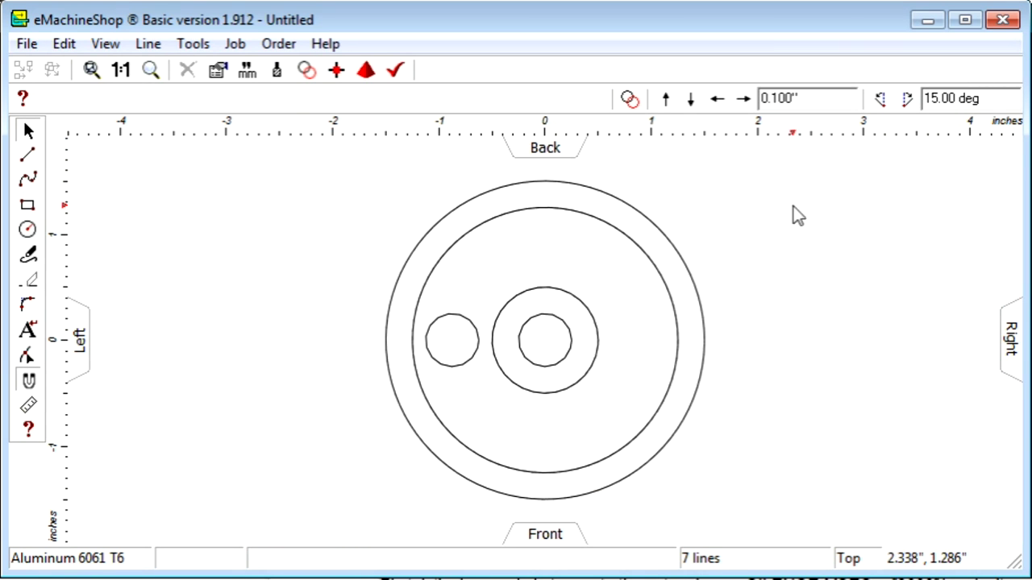
left_click(477, 335)
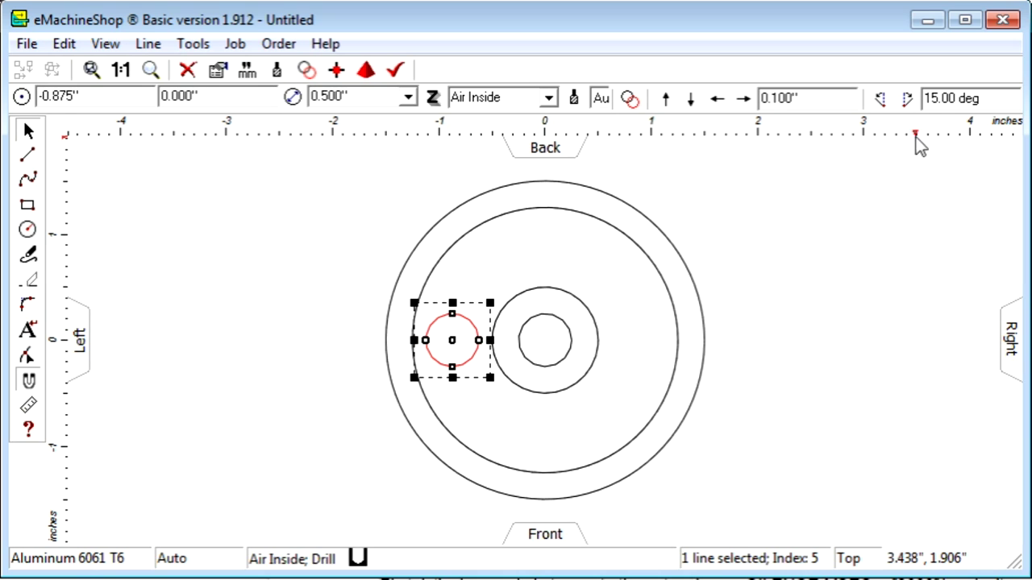
Step: Set a 60° rotation step and move the hole's rotation centre to the part centre
left_click(991, 97)
type("60")
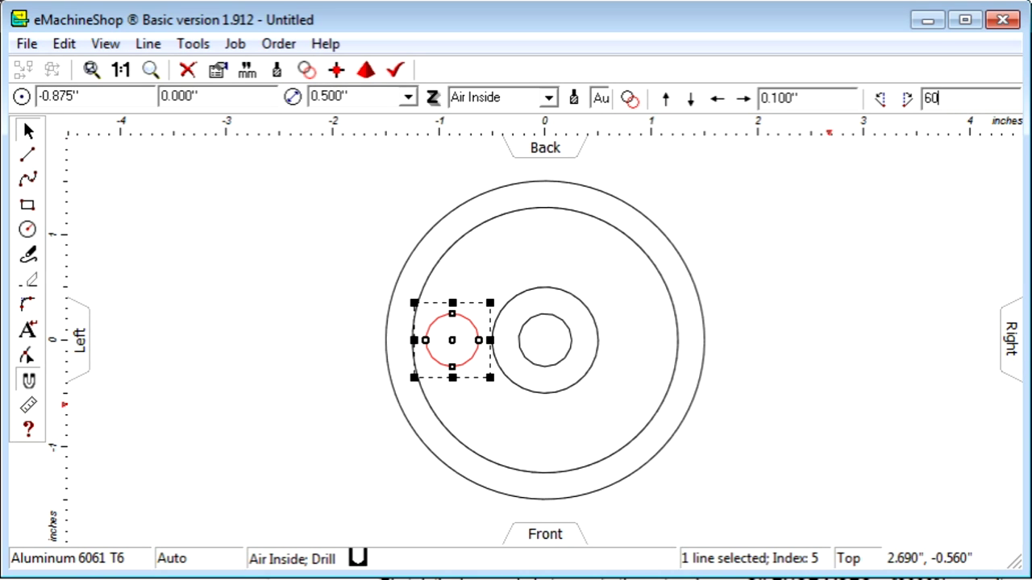
key("Return")
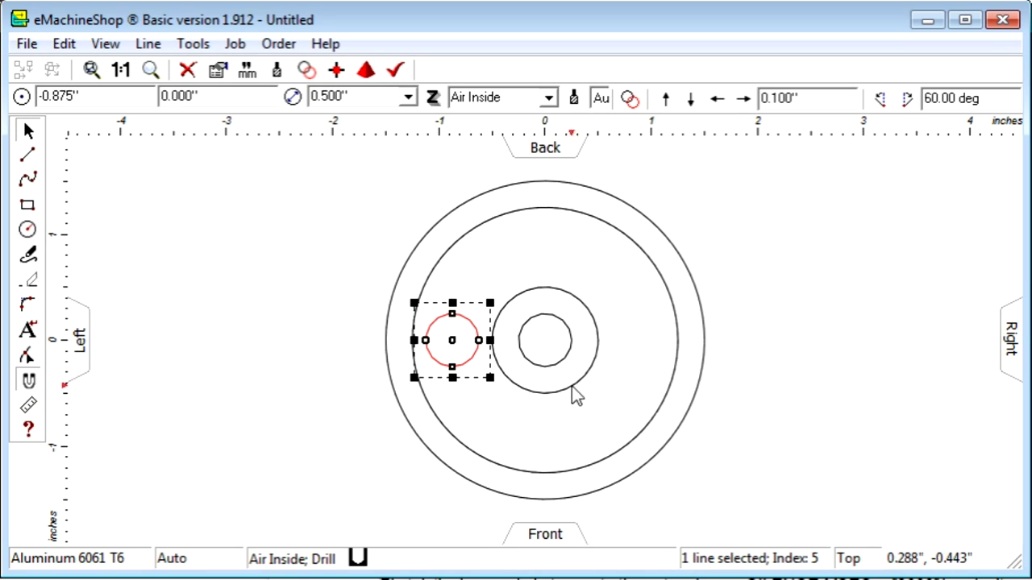
left_click(474, 339)
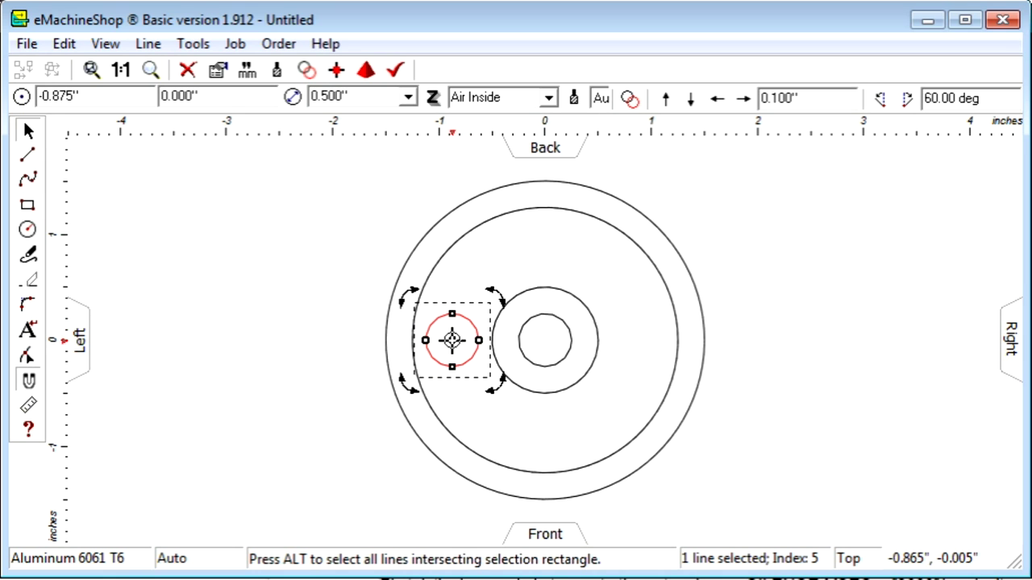
left_click_drag(452, 340, 545, 339)
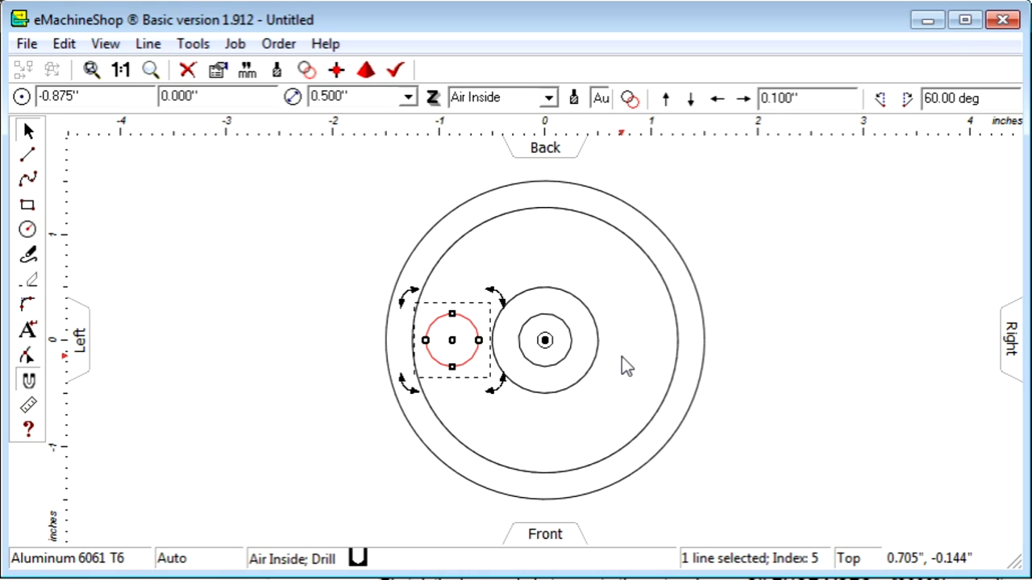
Step: With Repeat on, rotate five copies of the hole to make six holes 60° apart
left_click(632, 99)
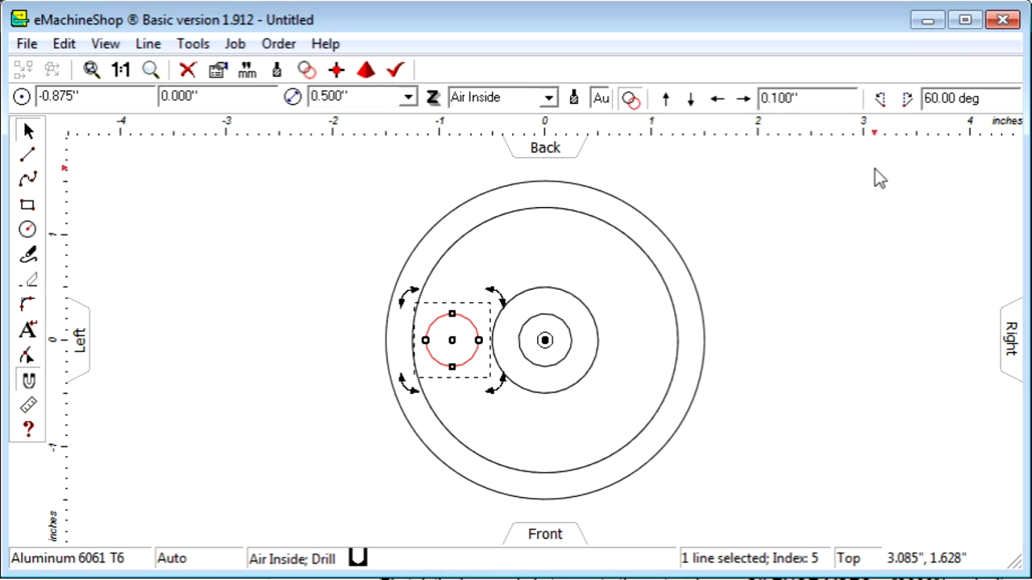
left_click(910, 102)
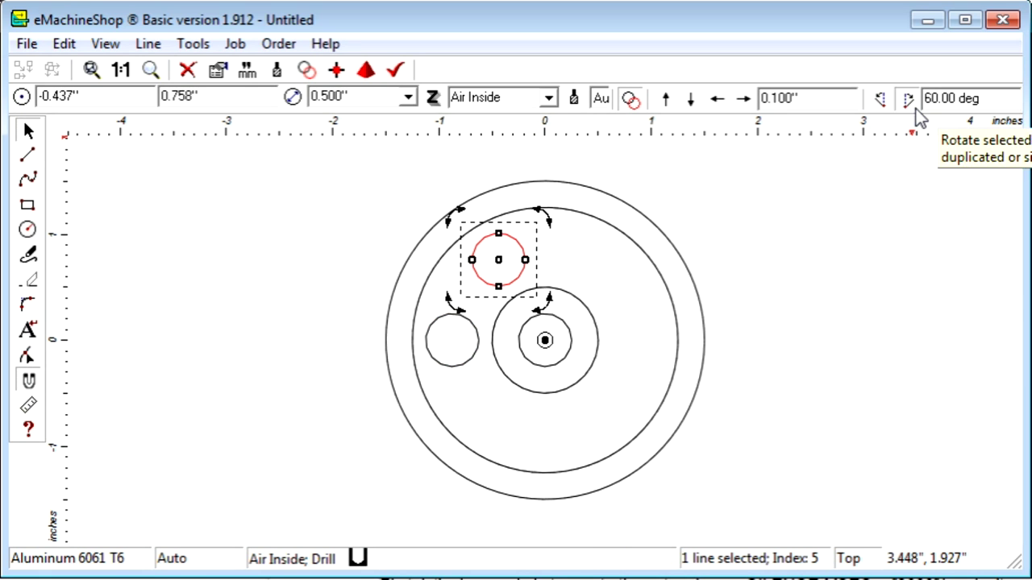
left_click(916, 113)
left_click(917, 112)
left_click(916, 112)
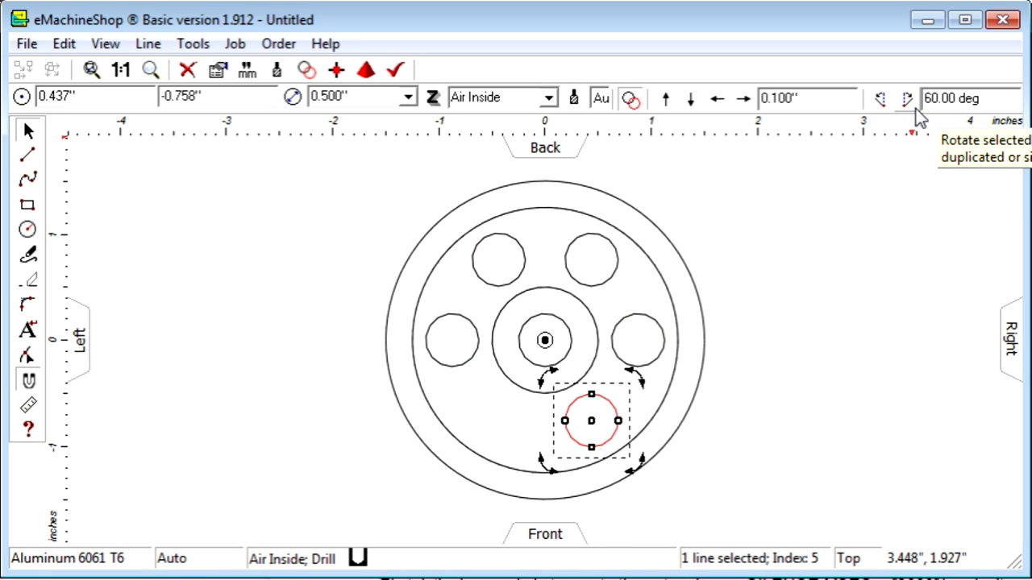
left_click(916, 114)
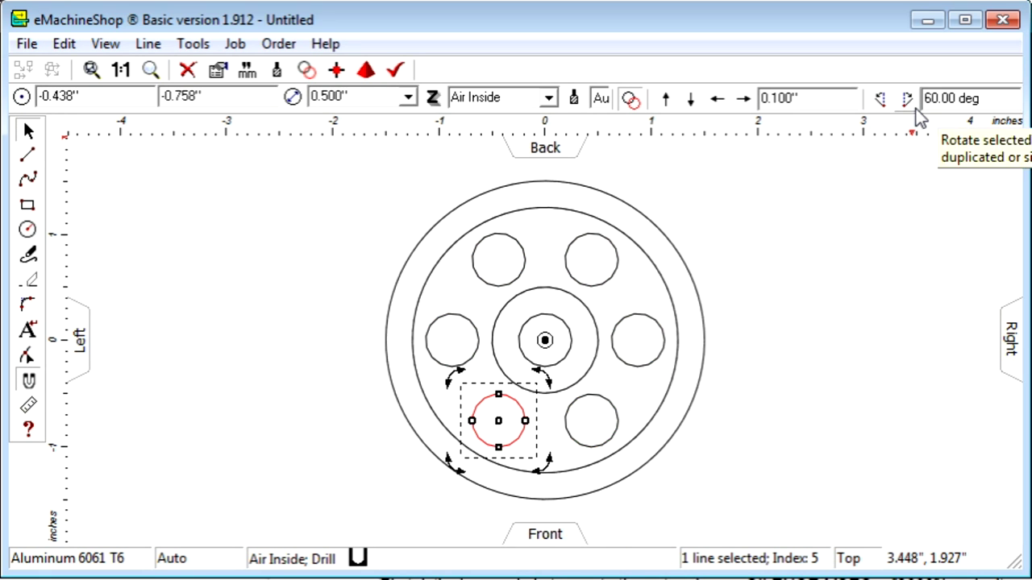
left_click(800, 291)
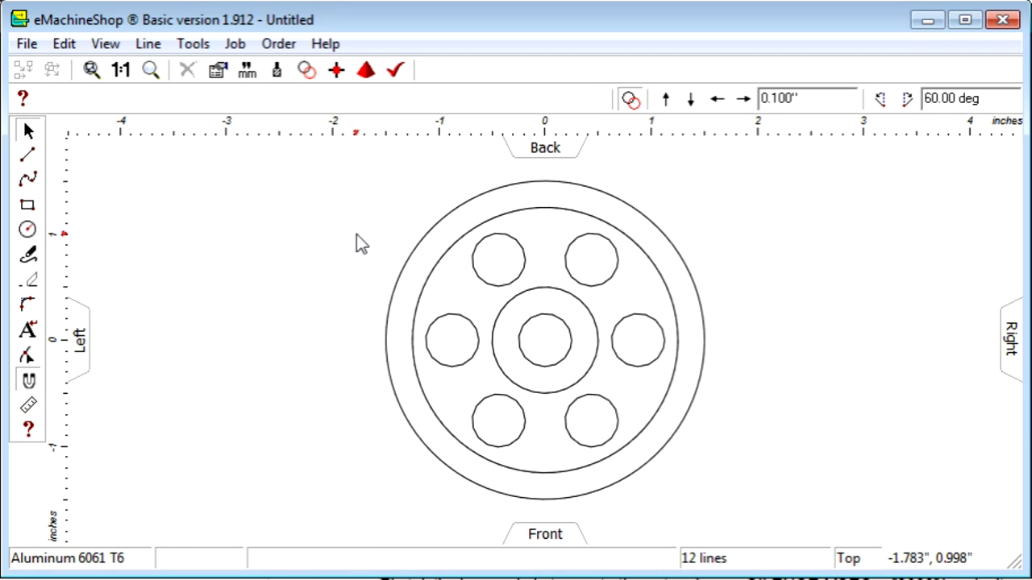
Step: Render the finished flywheel with its hub, recesses and six holes in 3D Preview
left_click(365, 71)
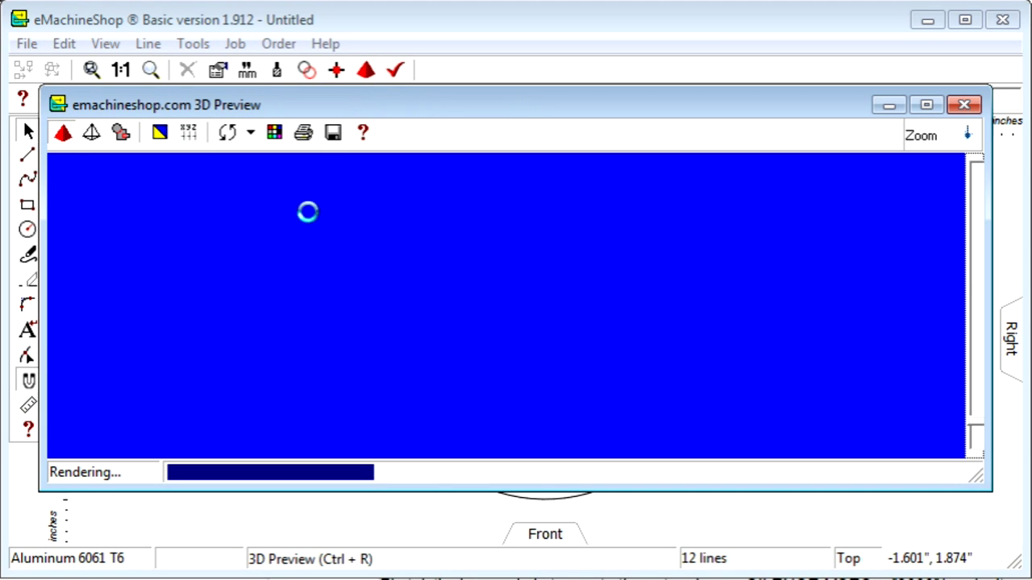